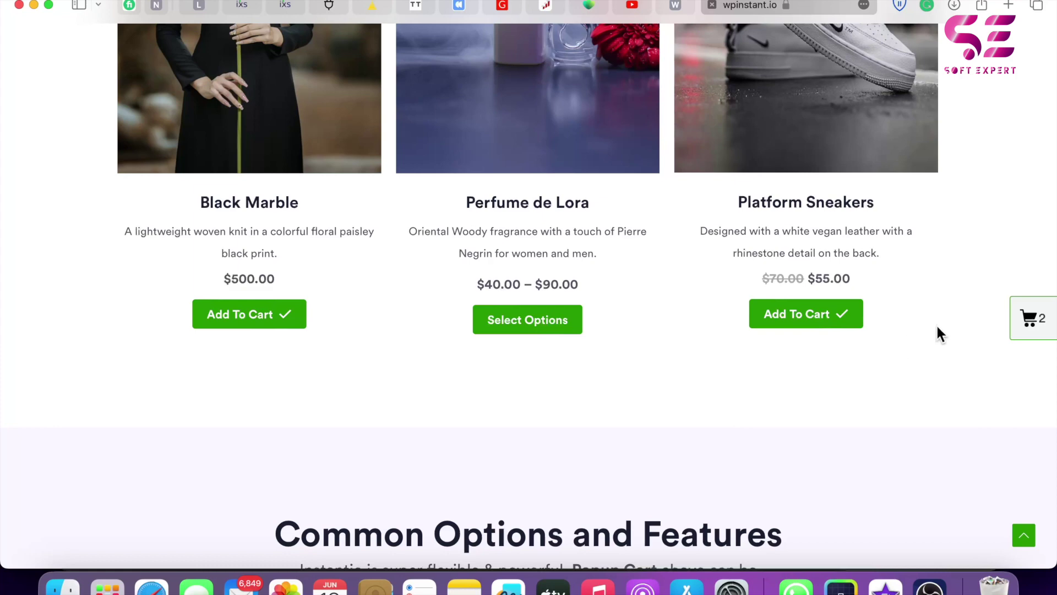
# Remove Platform Sneakers from the popup cart, leaving Black Marble at $500.00.
pyautogui.click(1027, 322)
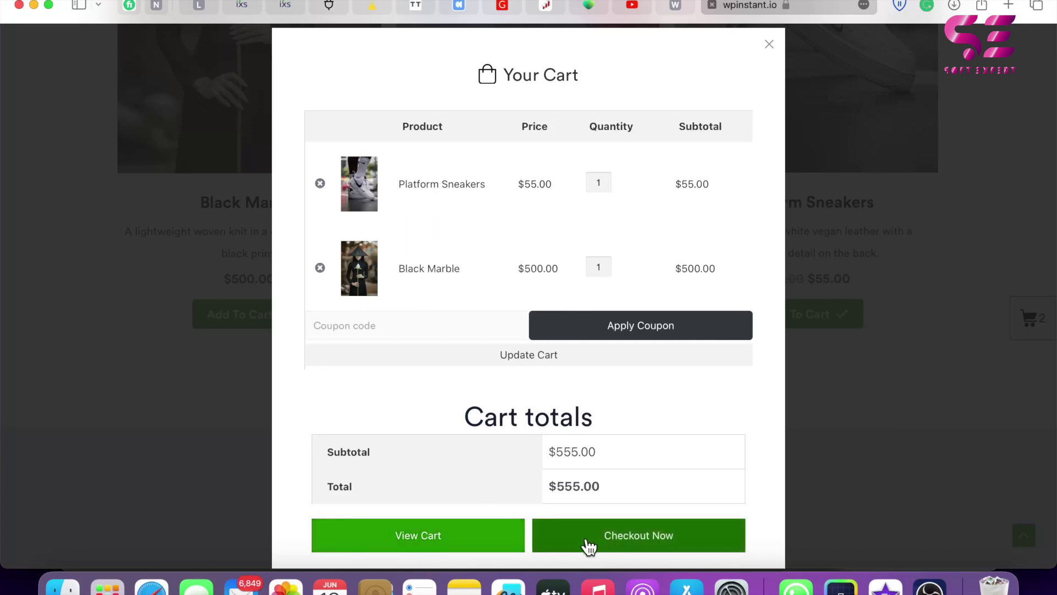
pyautogui.click(320, 183)
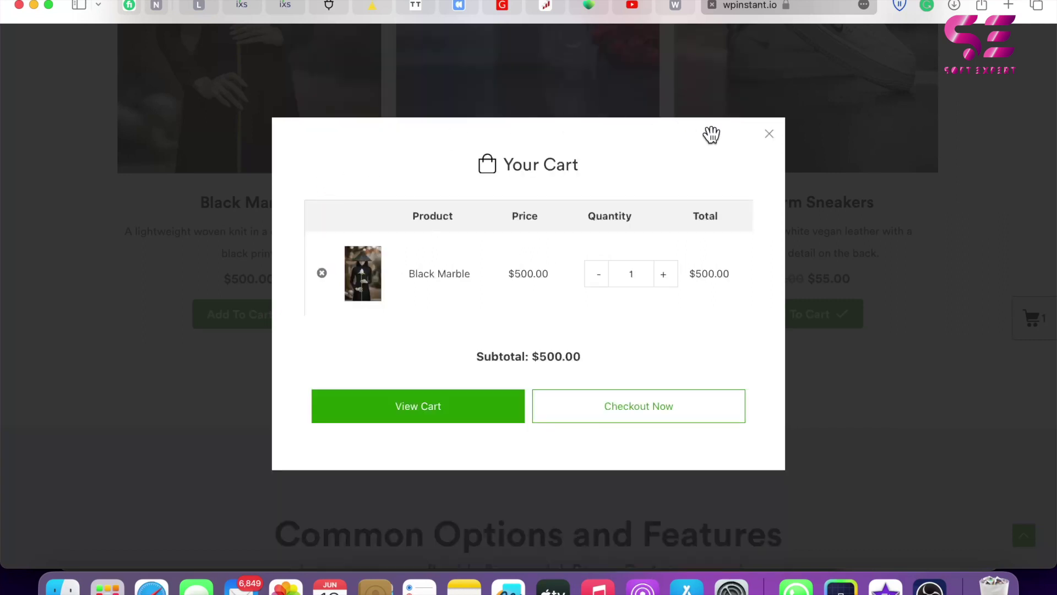
# Add Platform Sneakers back to the cart and confirm the popup shows both items totalling $555.00.
pyautogui.click(767, 152)
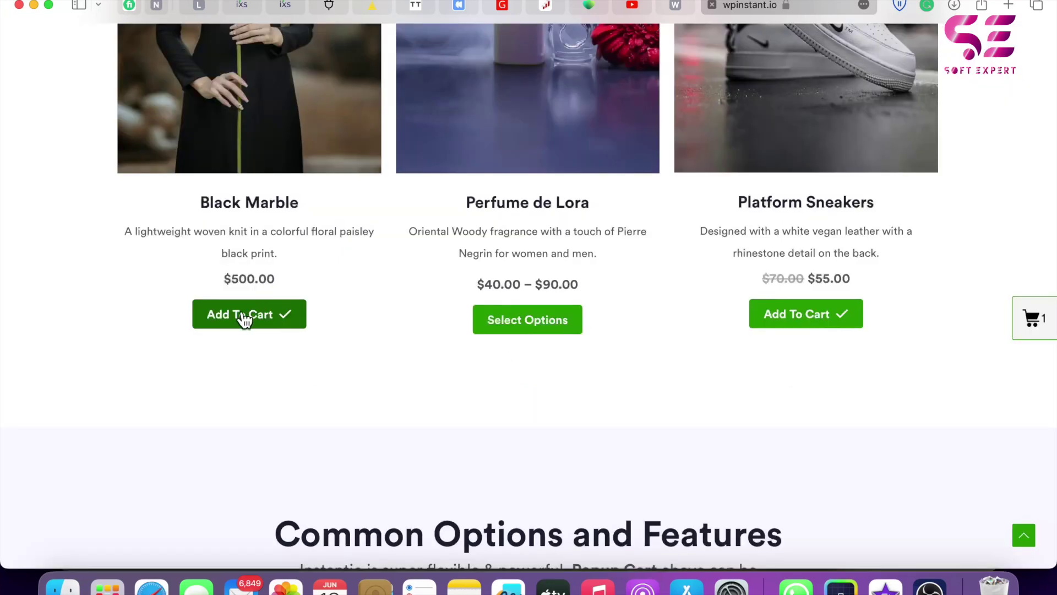
pyautogui.click(772, 326)
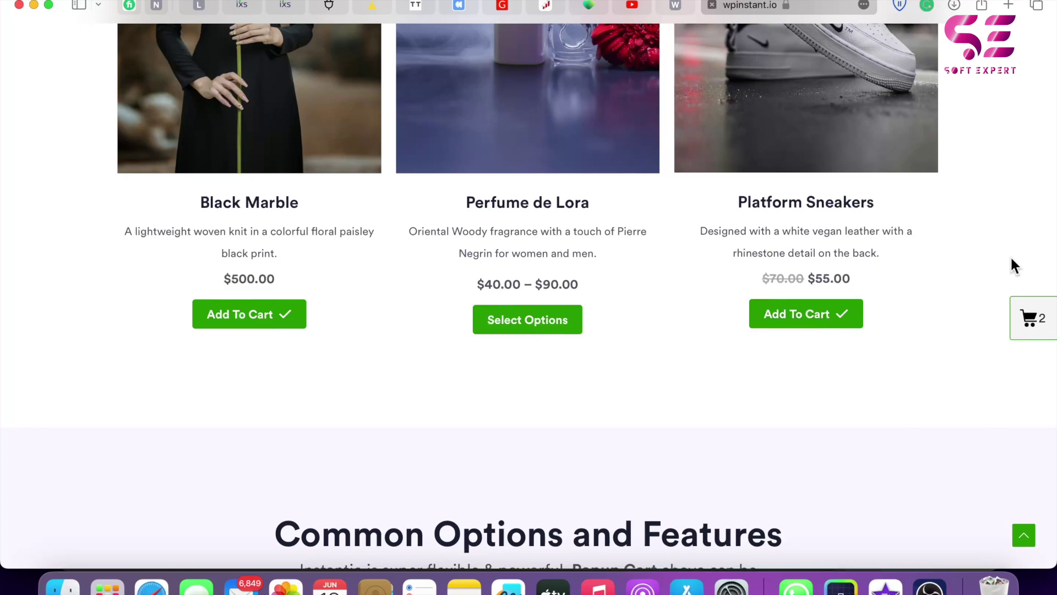
pyautogui.click(1028, 330)
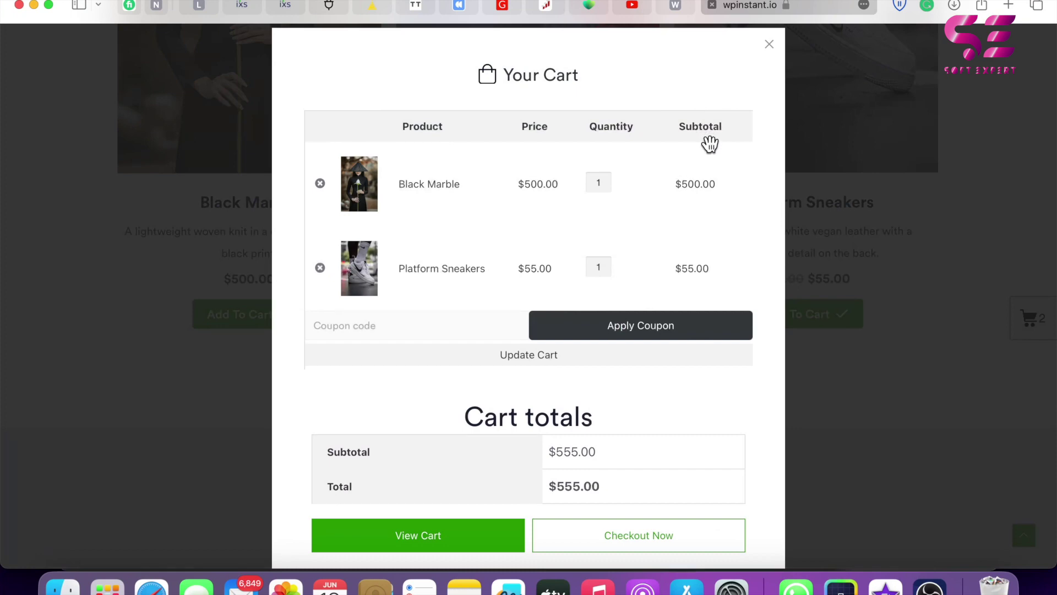
pyautogui.click(768, 44)
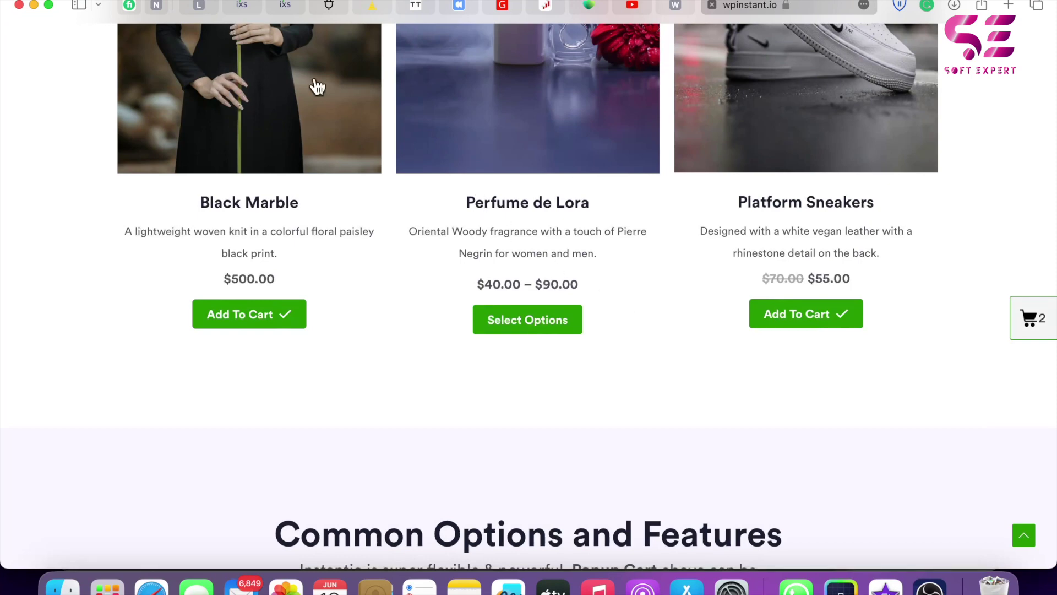
# Go to Plugins > Add New on the Organixs site and search for Instantio.
pyautogui.click(239, 8)
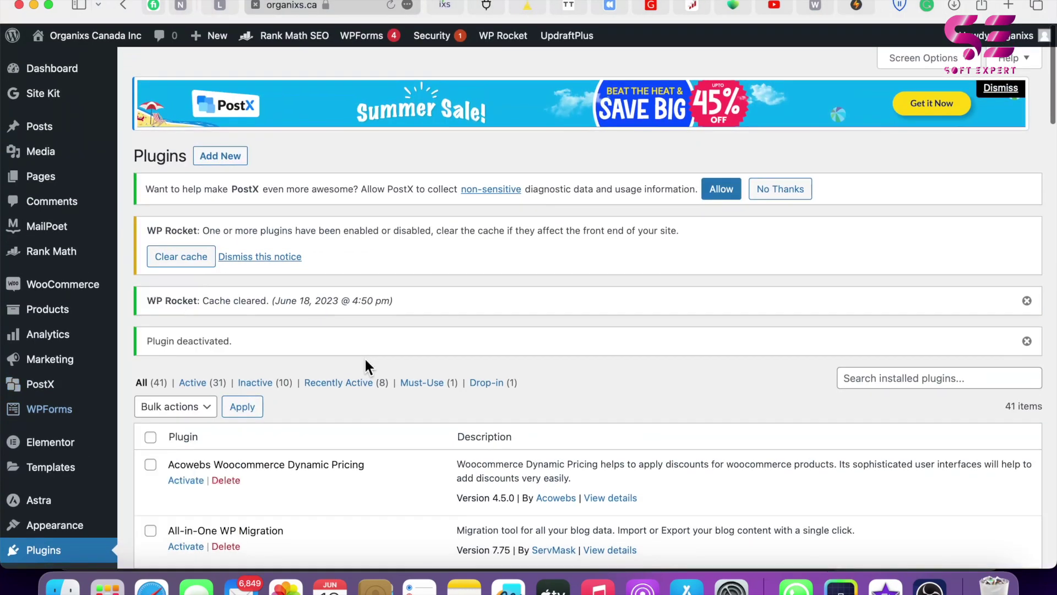
pyautogui.scroll(-5, 365, 359)
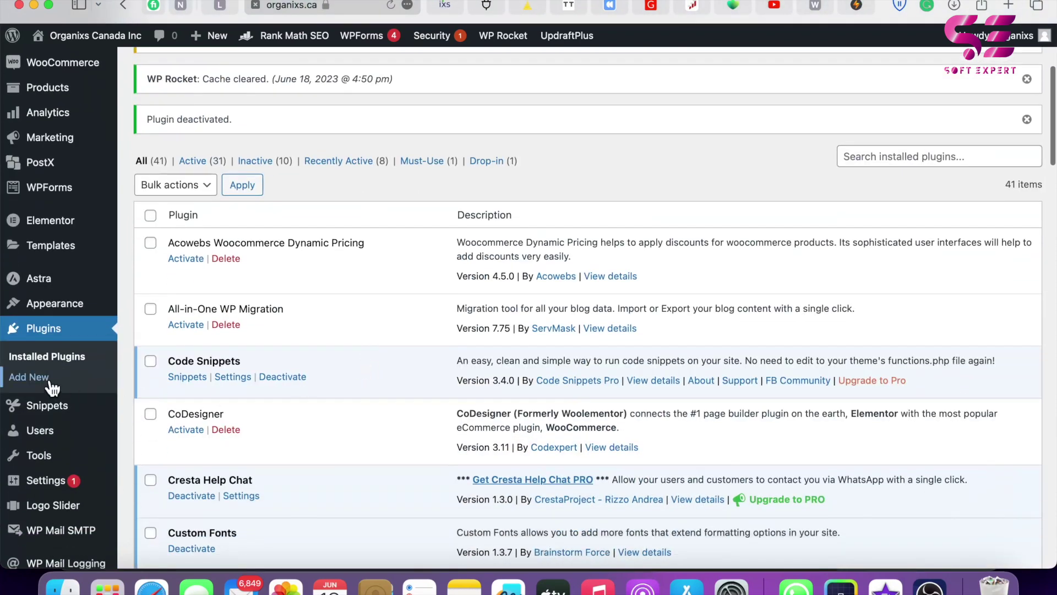
pyautogui.click(50, 378)
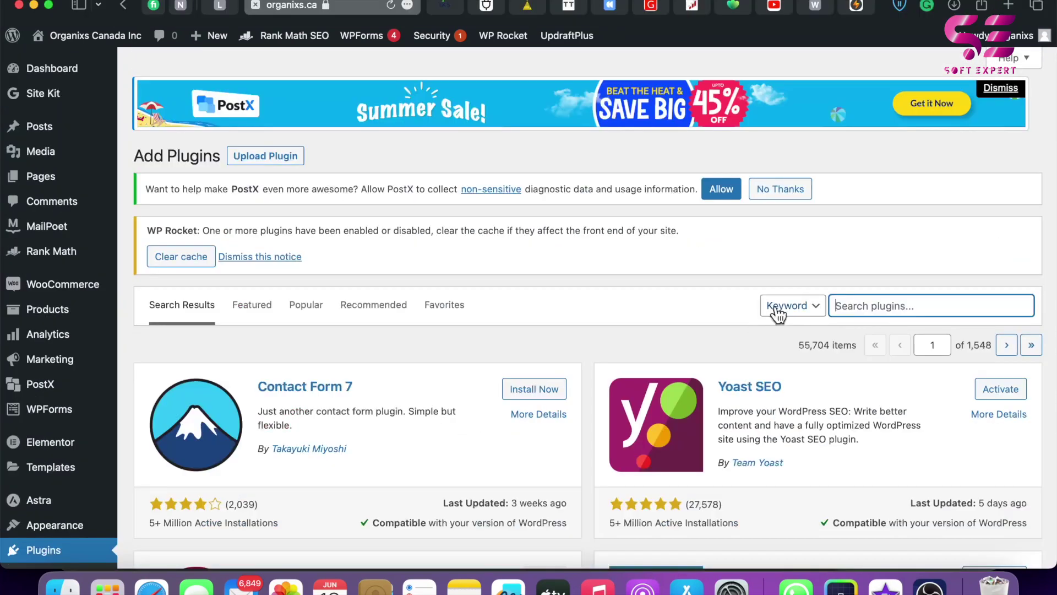
pyautogui.click(837, 306)
pyautogui.write('Instantio')
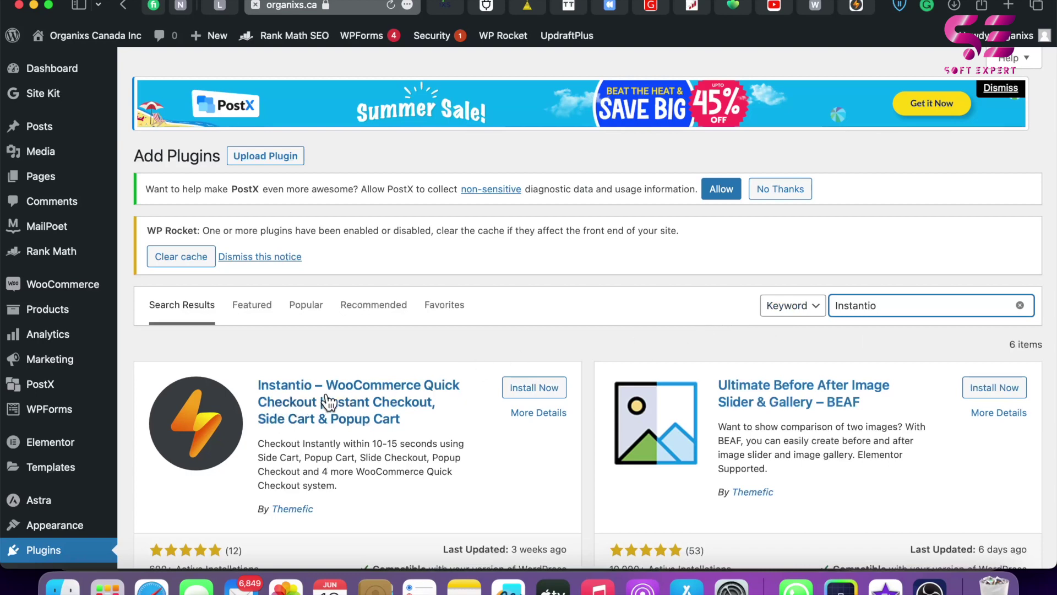
# Install the Instantio plugin from the search results and activate it.
pyautogui.click(544, 392)
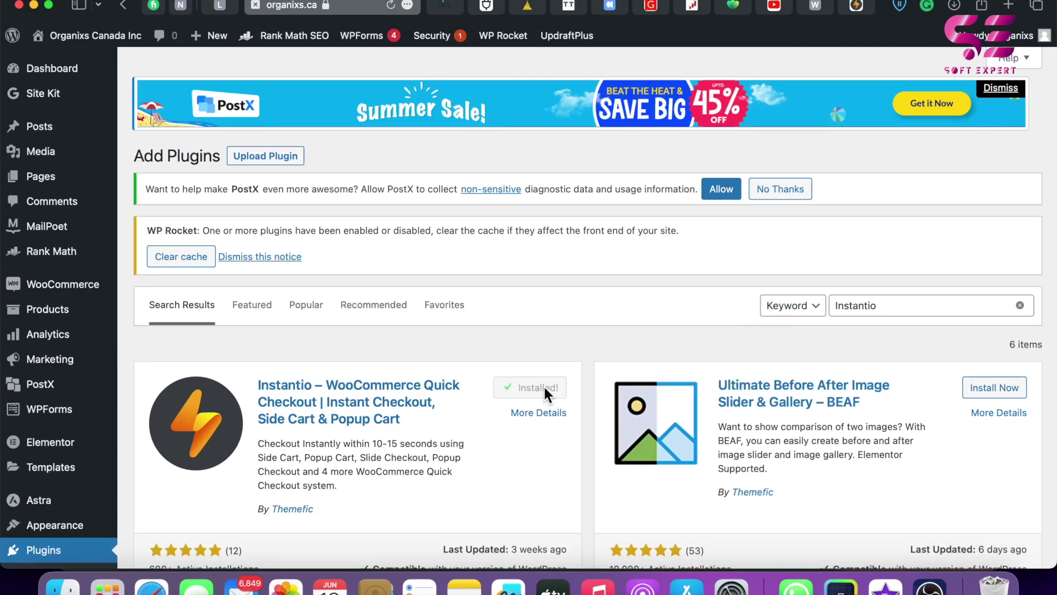
pyautogui.click(542, 388)
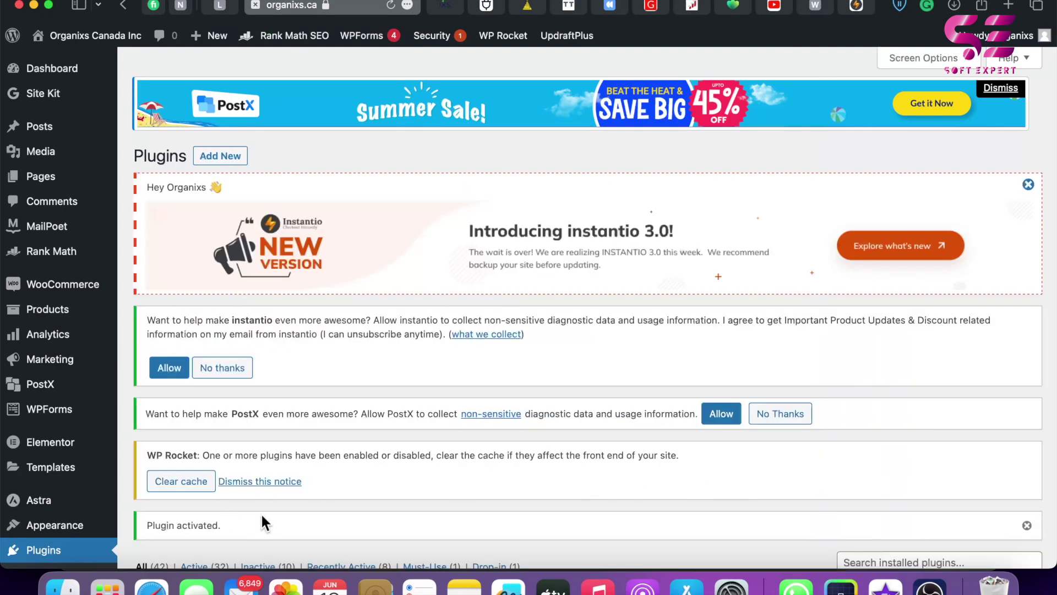
pyautogui.scroll(-8, 4, 481)
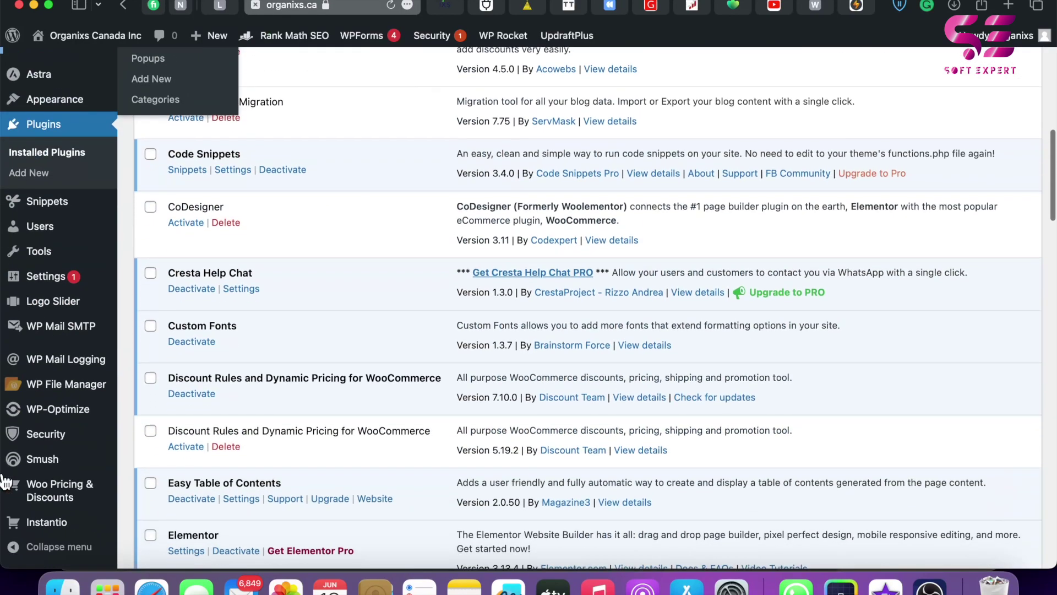
pyautogui.moveTo(25, 534)
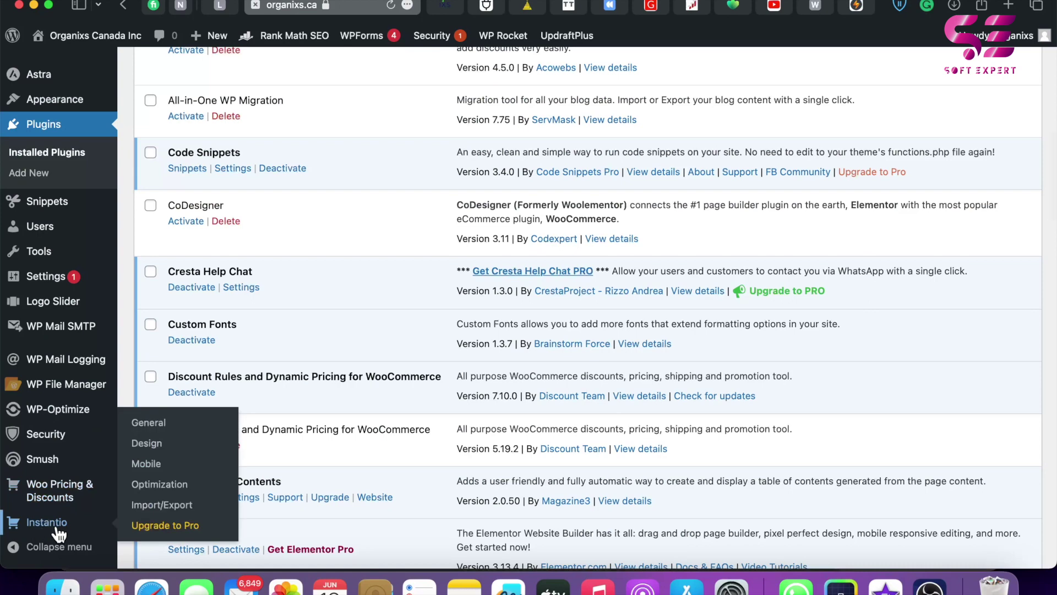
pyautogui.scroll(-15, 295, 267)
# In Instantio settings, dismiss the PostX banner and set Select Layout to Popup Cart.
pyautogui.click(44, 522)
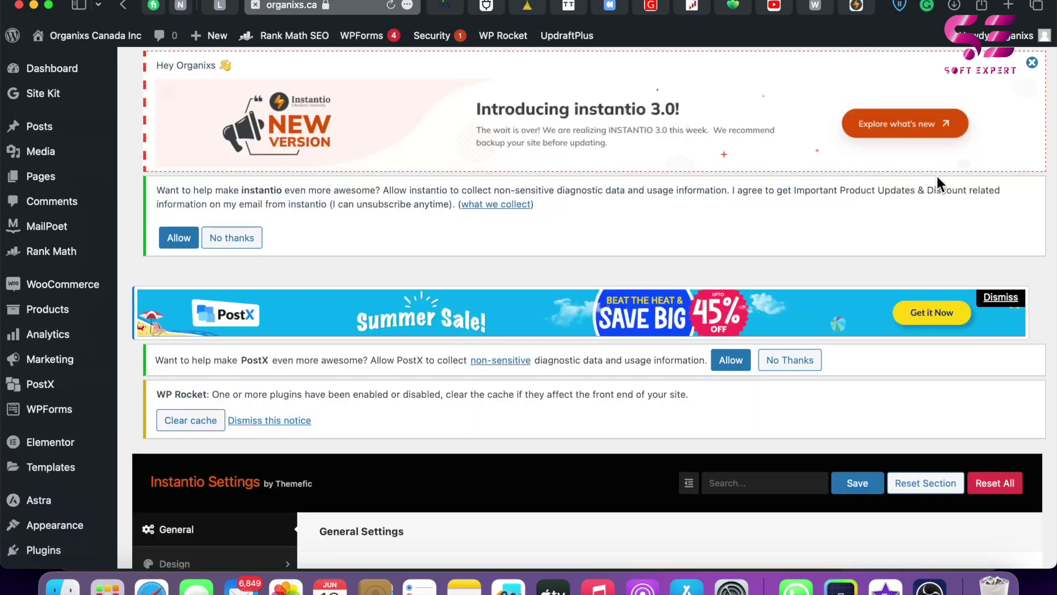
pyautogui.click(1003, 297)
pyautogui.scroll(-3, 359, 256)
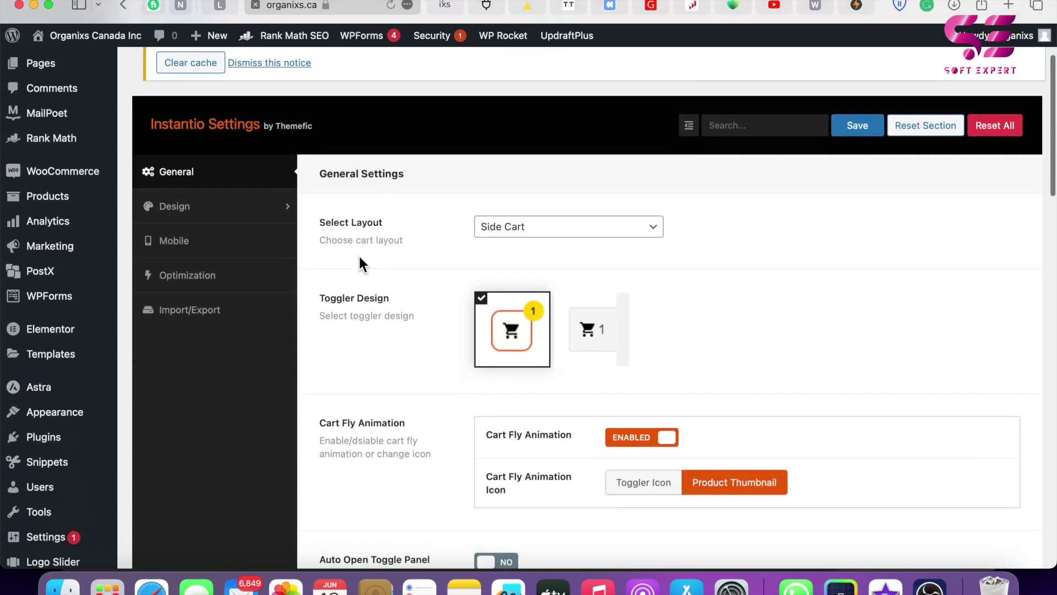
pyautogui.scroll(-1, 358, 254)
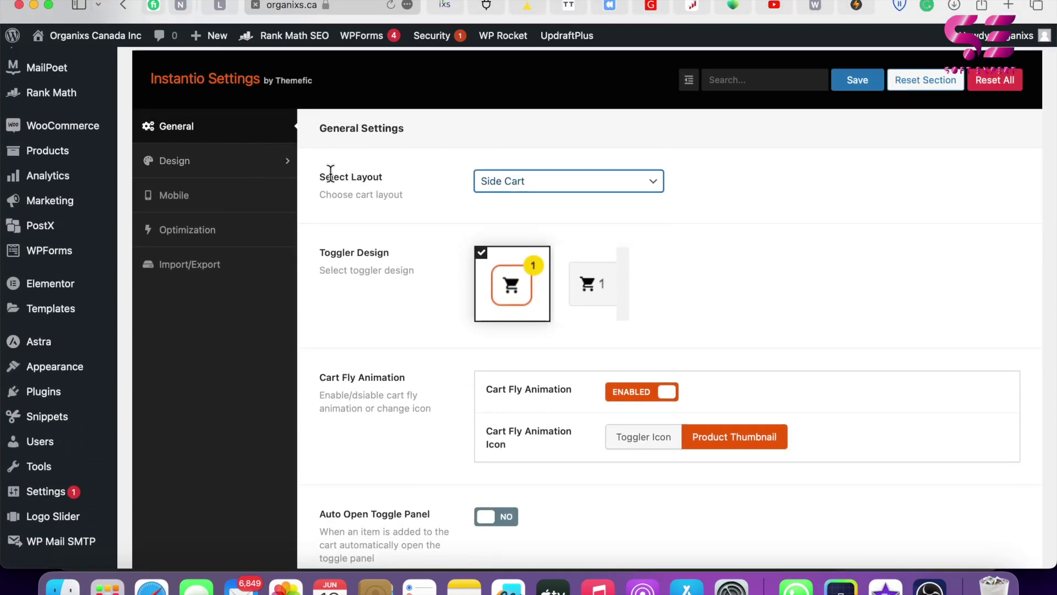
pyautogui.click(521, 182)
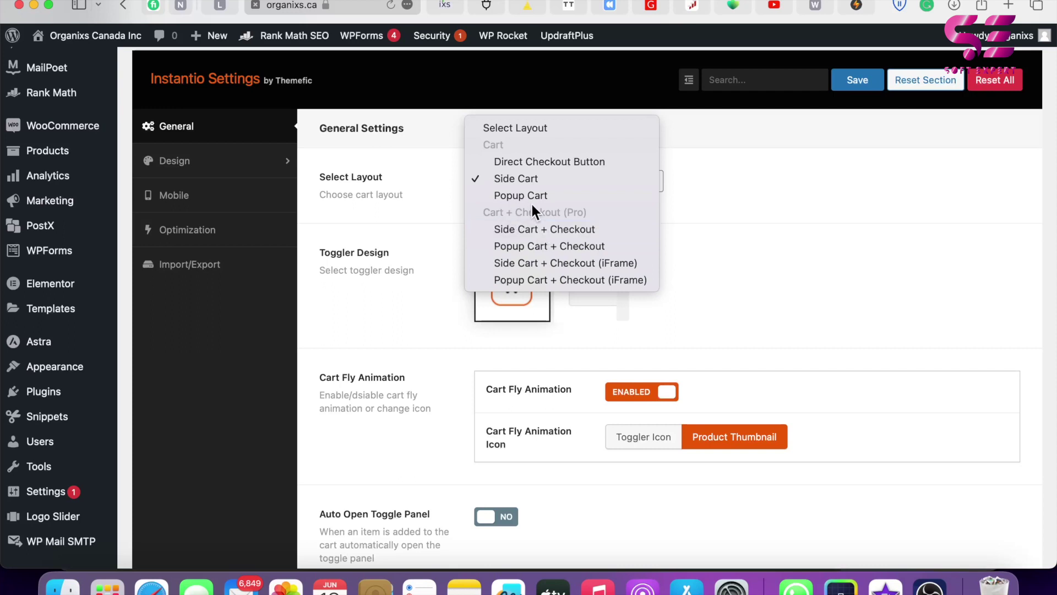
pyautogui.click(514, 199)
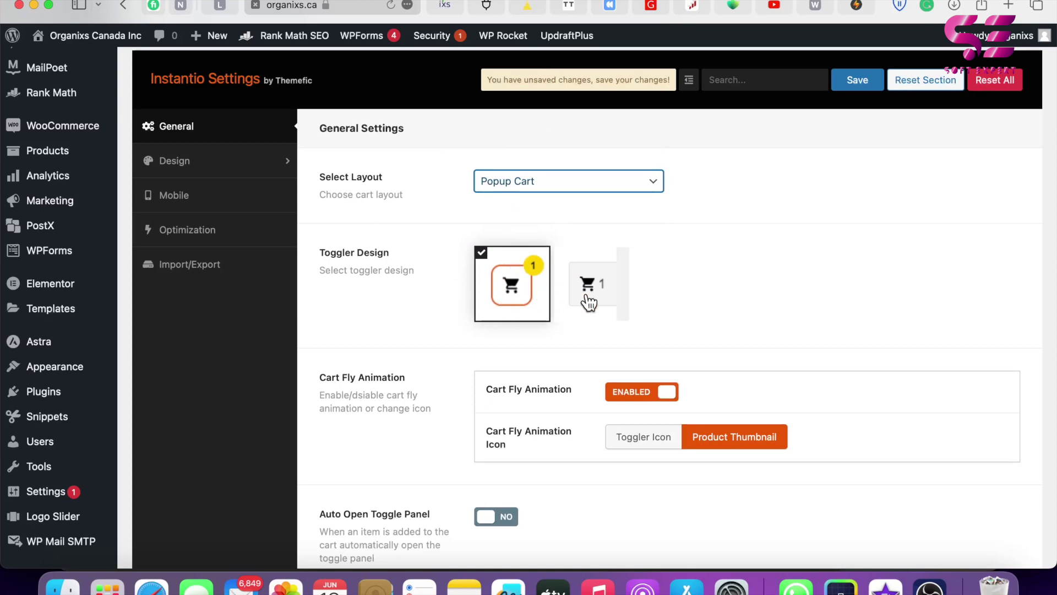
pyautogui.scroll(-3, 381, 251)
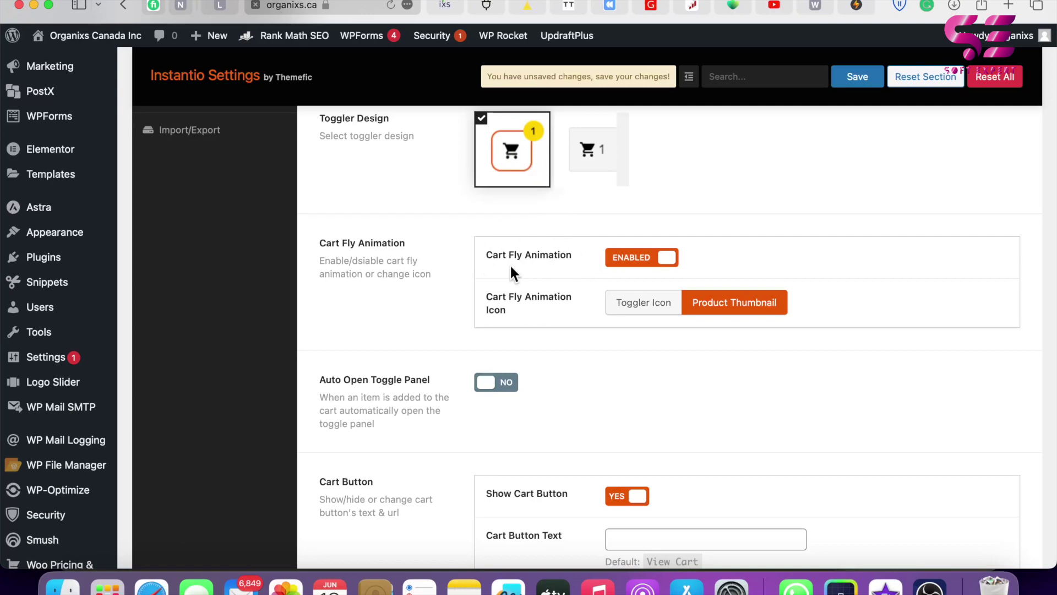
# Switch Auto Open Toggle Panel to YES in Instantio's General settings.
pyautogui.scroll(-2, 548, 313)
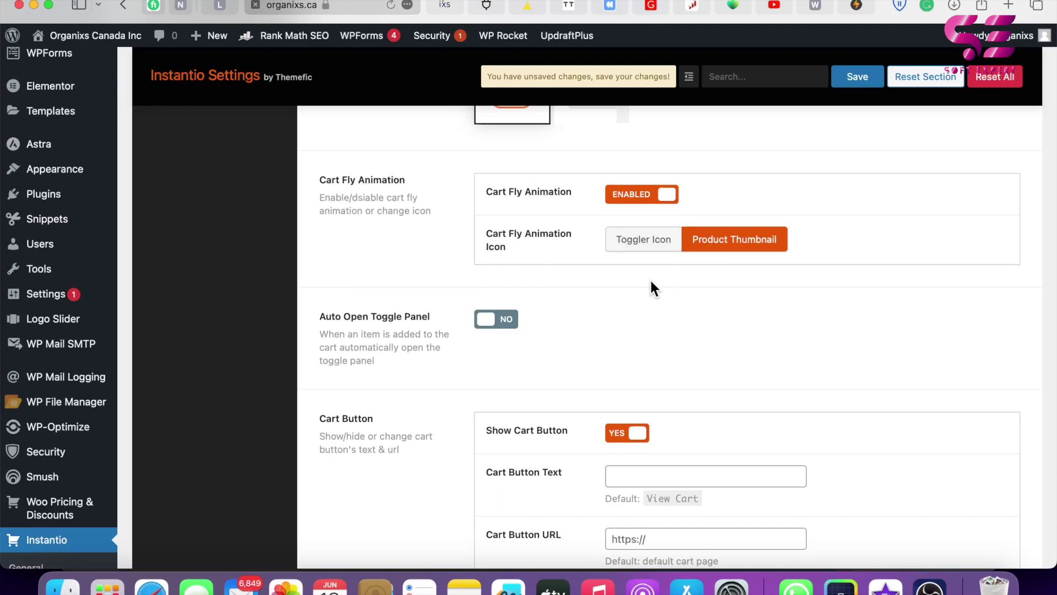
pyautogui.scroll(-5, 651, 283)
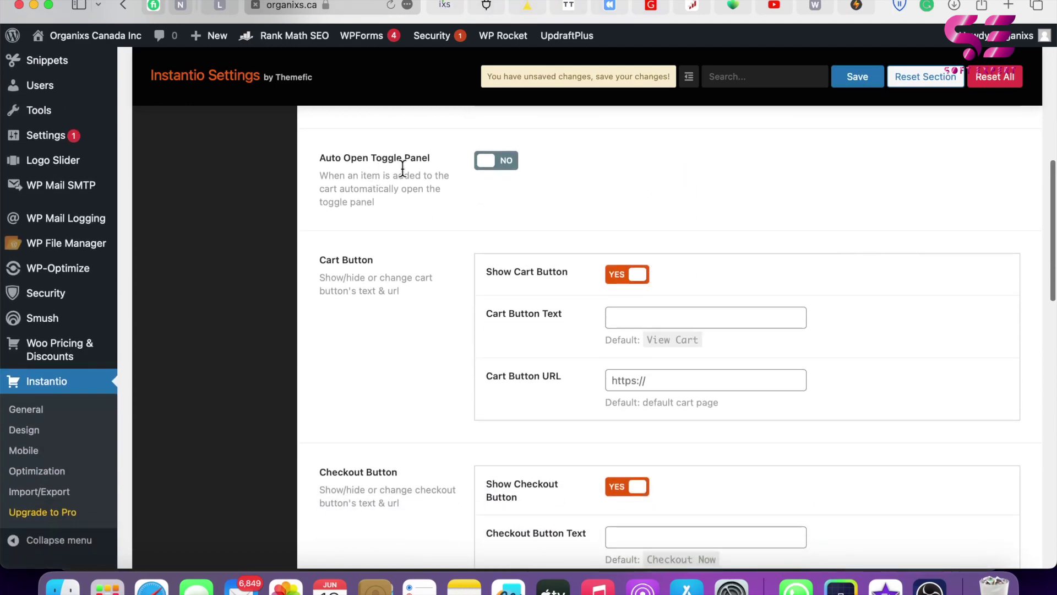
pyautogui.click(504, 160)
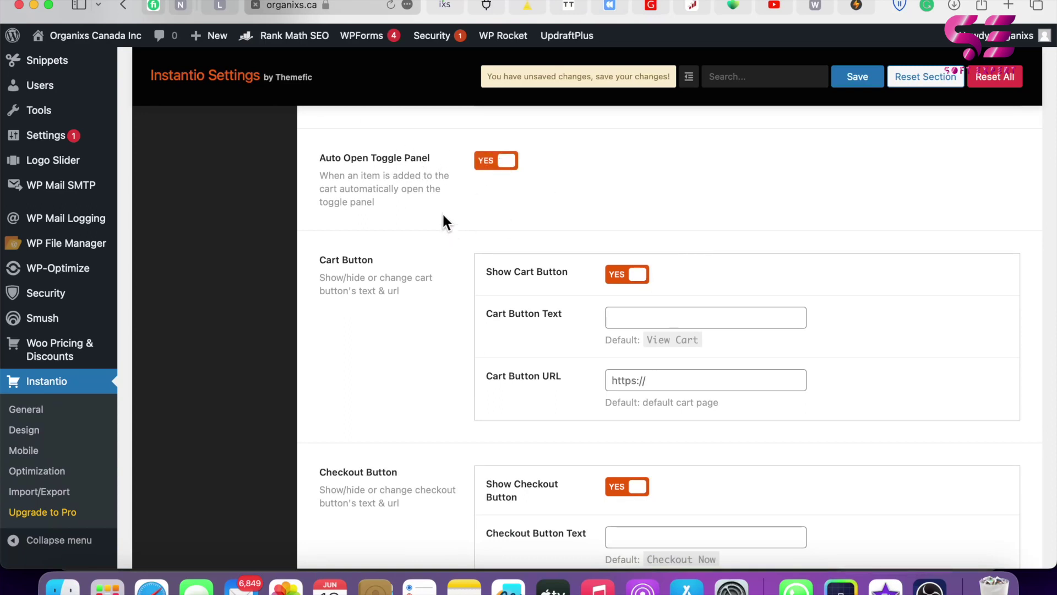
pyautogui.scroll(-5, 441, 175)
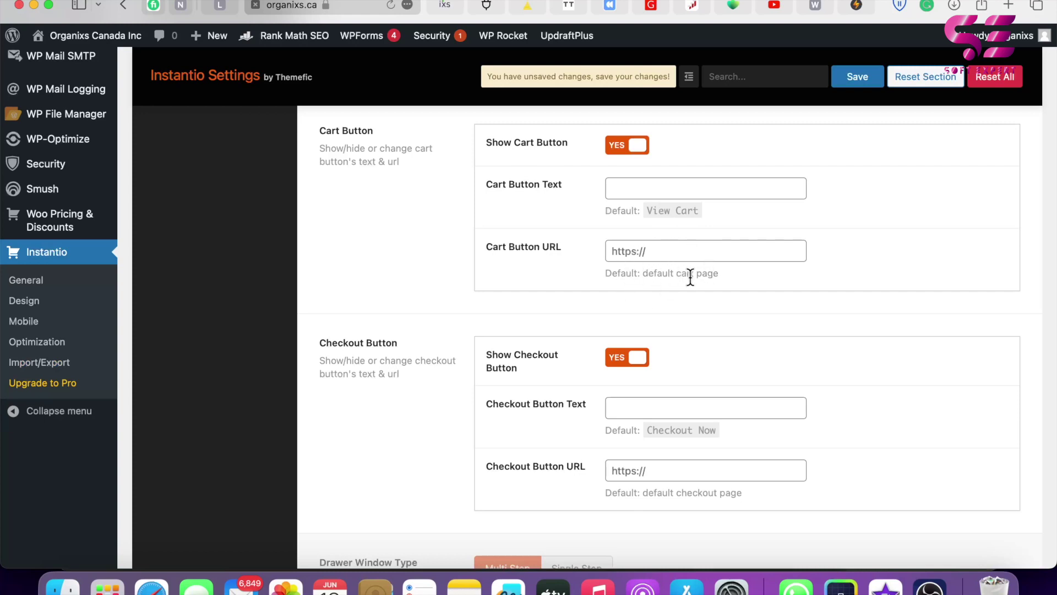
pyautogui.scroll(-4, 691, 277)
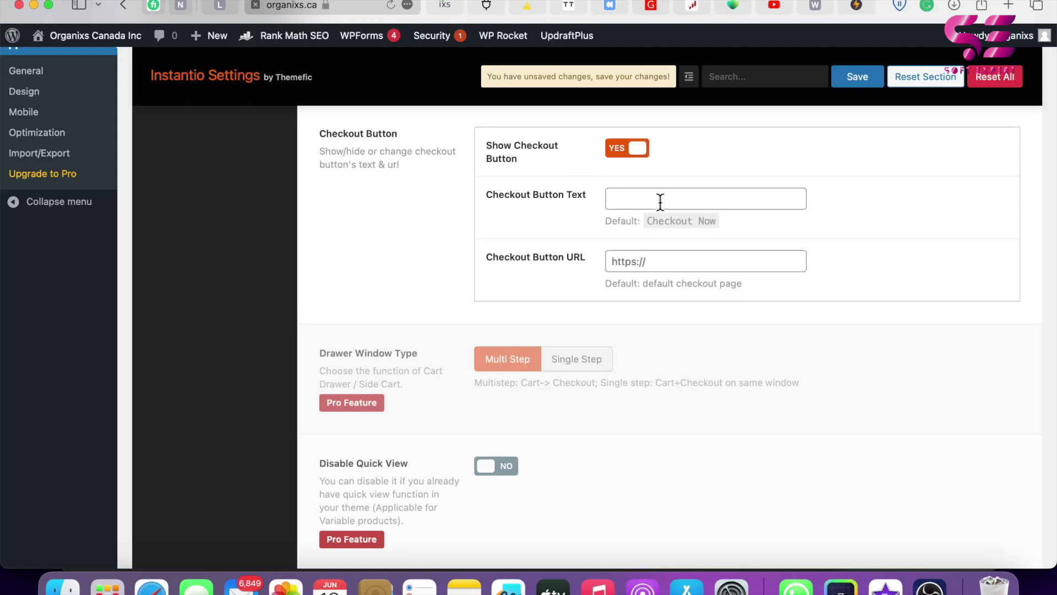
pyautogui.scroll(-4, 563, 185)
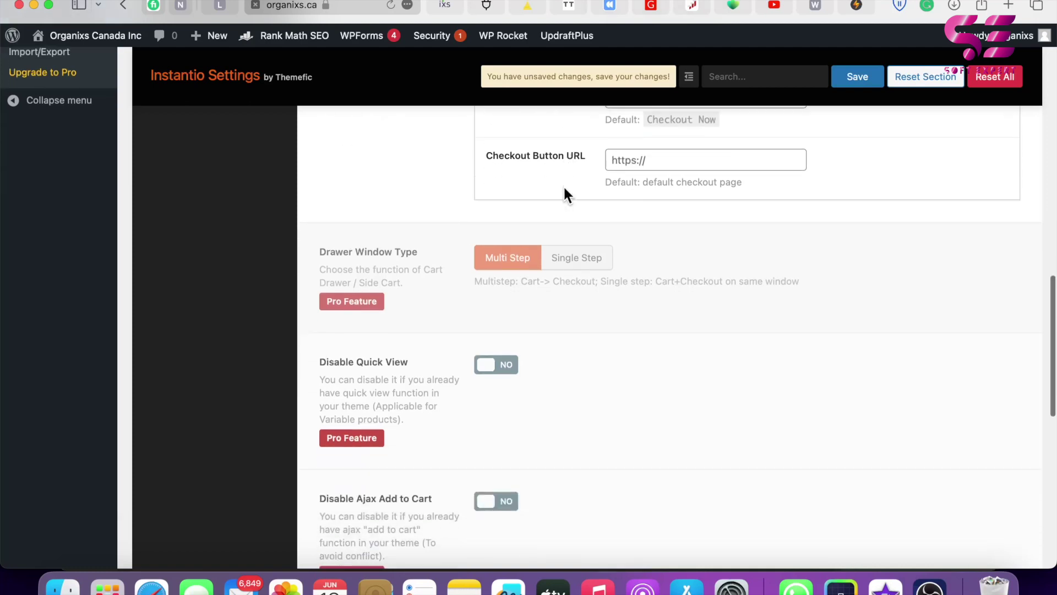
pyautogui.scroll(-2, 539, 280)
pyautogui.scroll(-6, 540, 281)
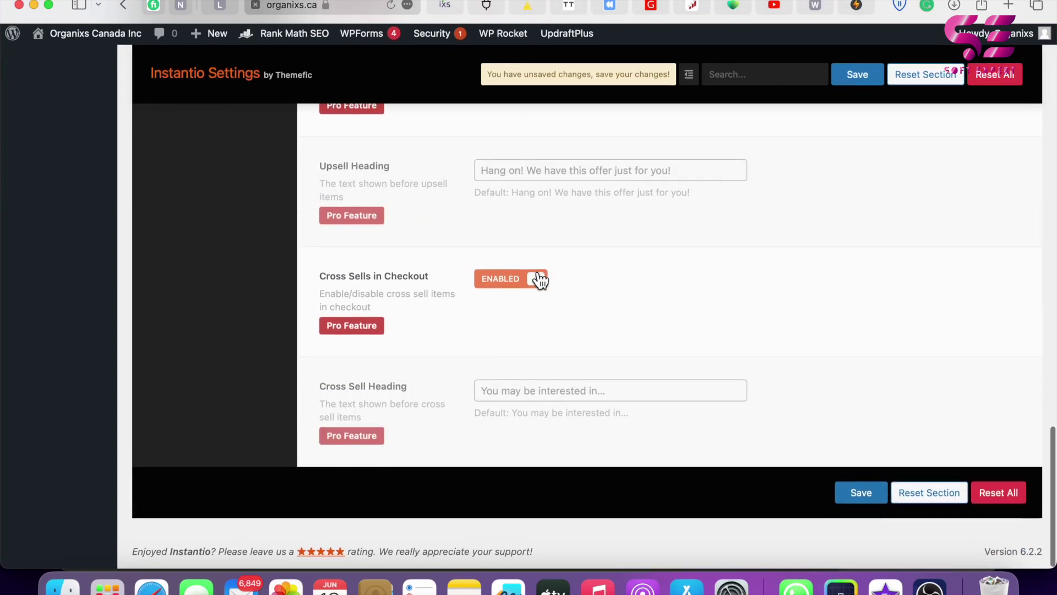
pyautogui.scroll(20, 539, 279)
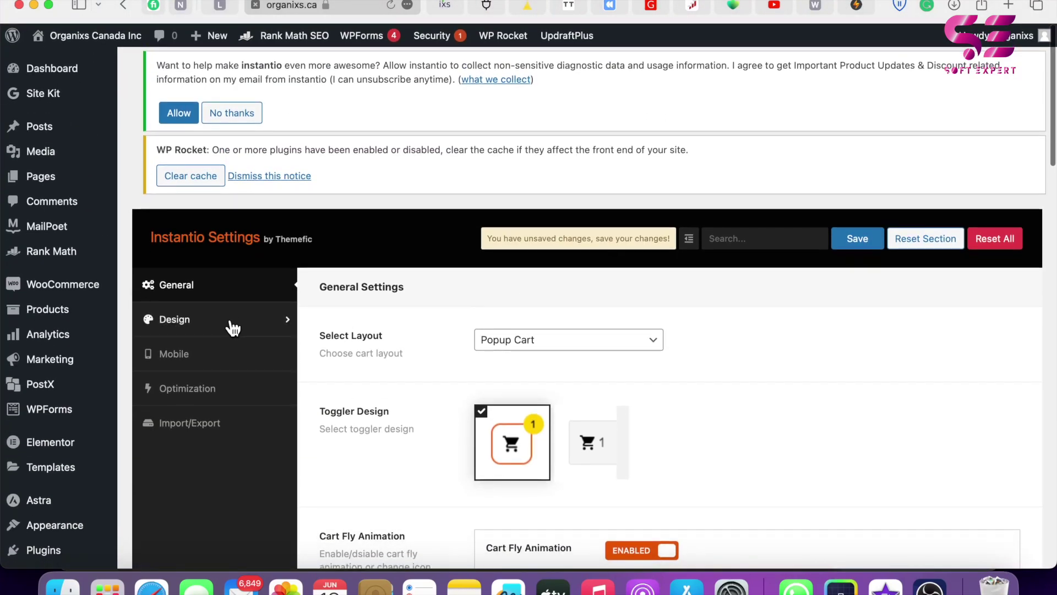
# Open the Design section's Toggler Design settings and look through its options.
pyautogui.click(214, 324)
pyautogui.scroll(-3, 366, 361)
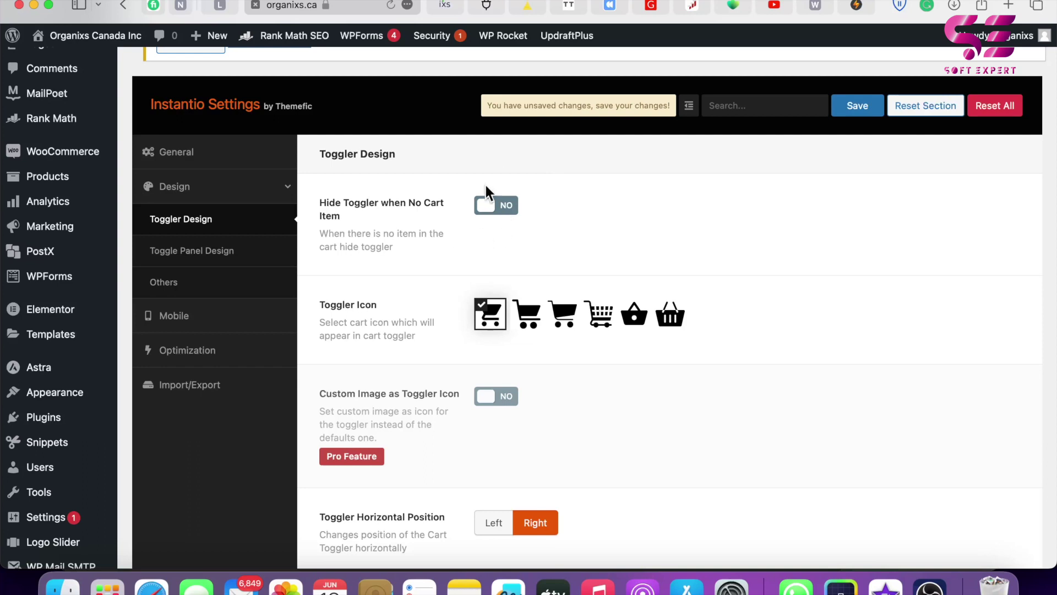
pyautogui.scroll(-2, 505, 225)
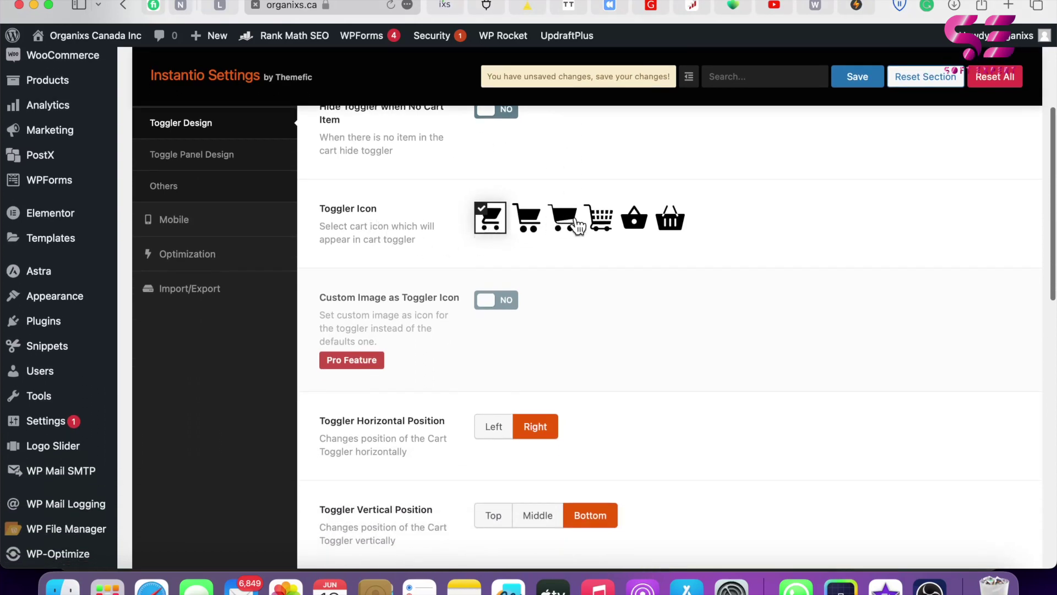
pyautogui.scroll(-2, 505, 226)
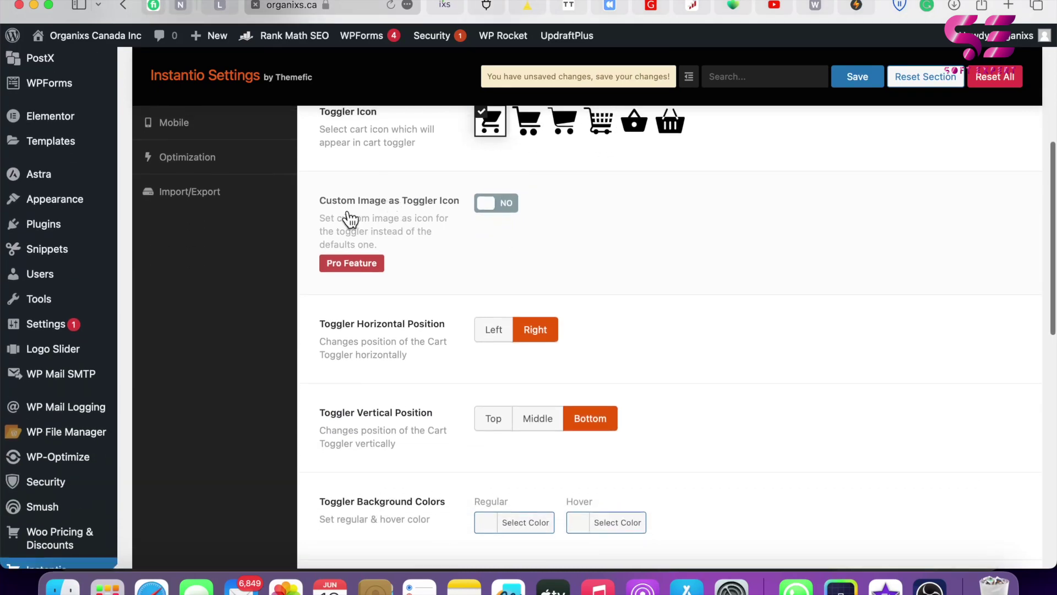
pyautogui.scroll(-4, 380, 222)
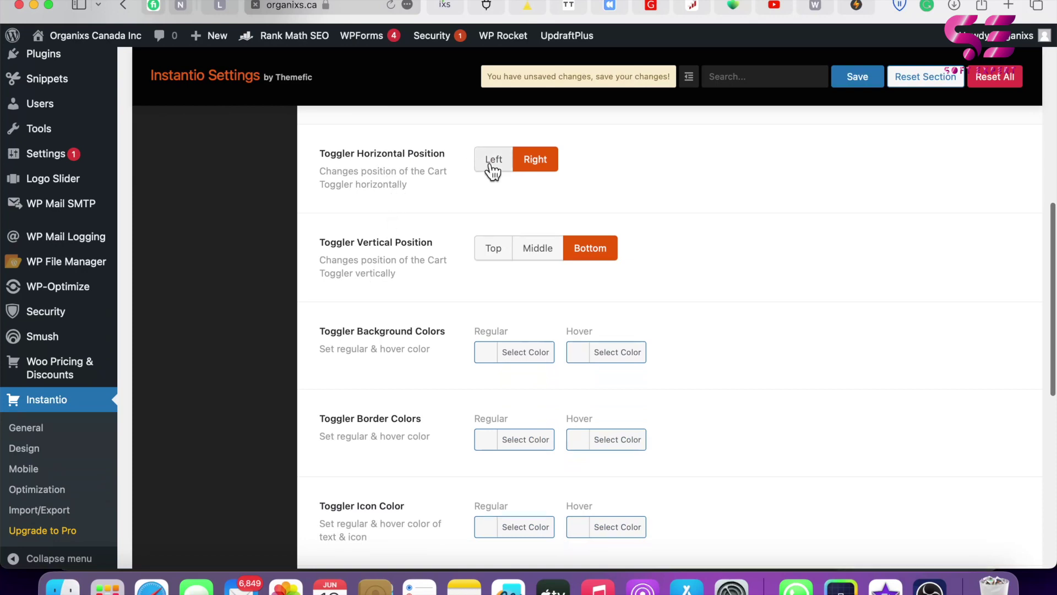
pyautogui.scroll(-1, 697, 237)
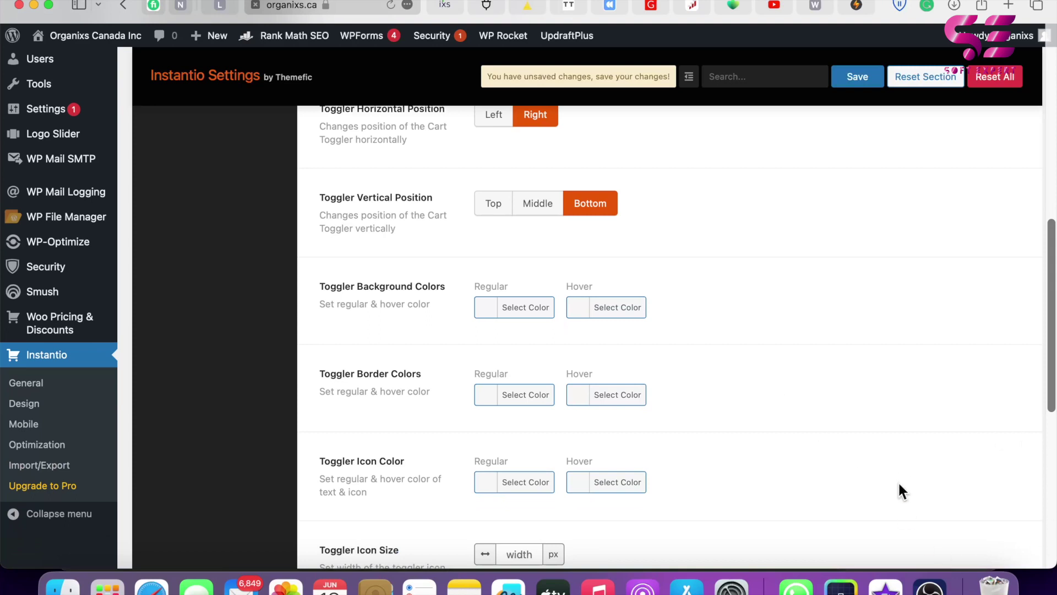
pyautogui.scroll(1, 761, 351)
# Set Toggler Horizontal Position to Left, keeping the vertical position at Bottom.
pyautogui.click(496, 165)
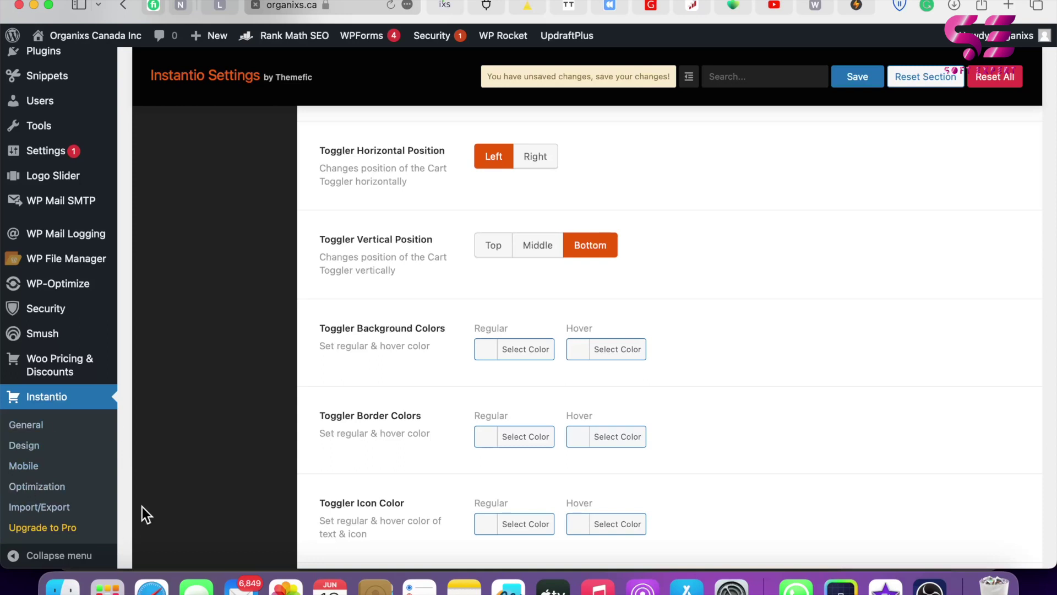
pyautogui.scroll(-3, 435, 210)
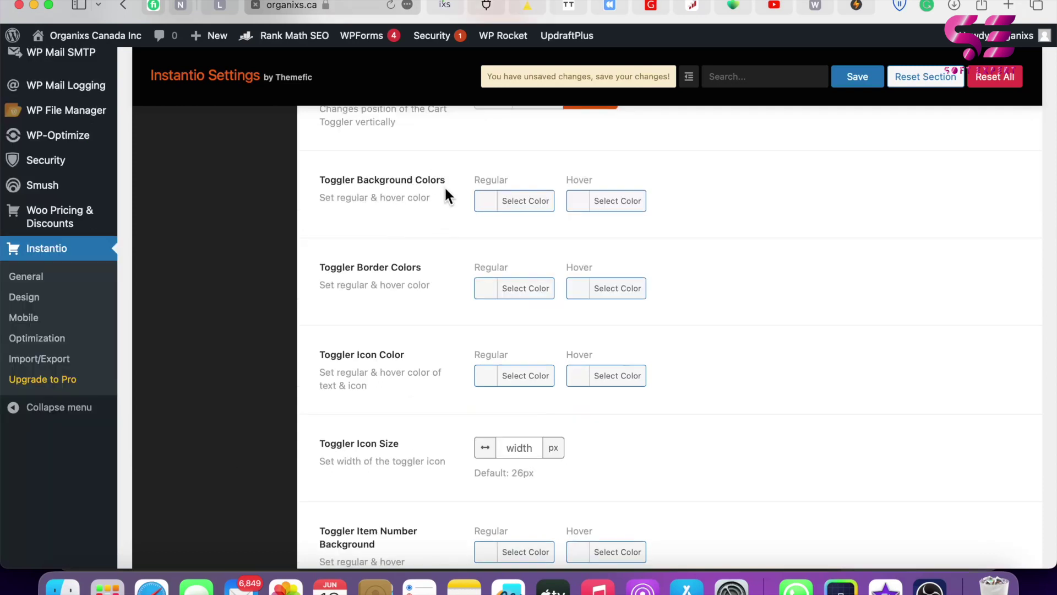
pyautogui.scroll(-2, 366, 243)
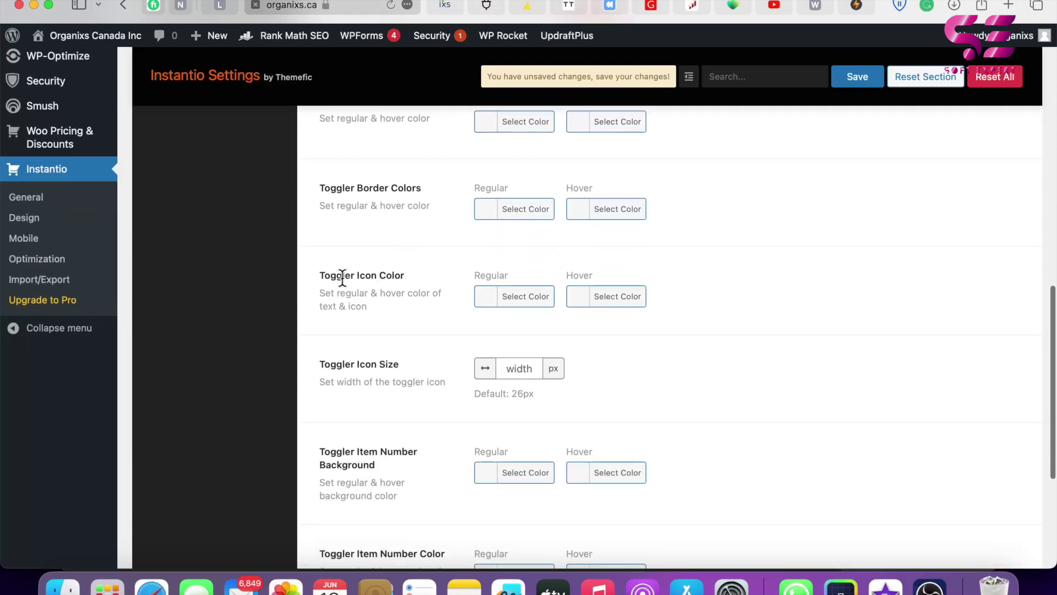
pyautogui.scroll(-4, 418, 276)
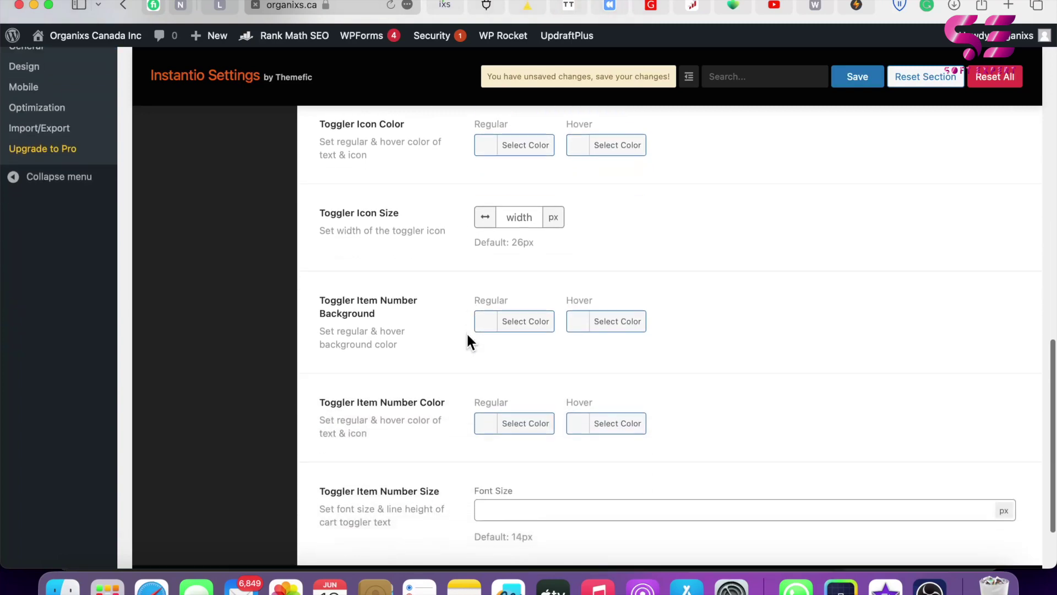
pyautogui.scroll(-2, 466, 336)
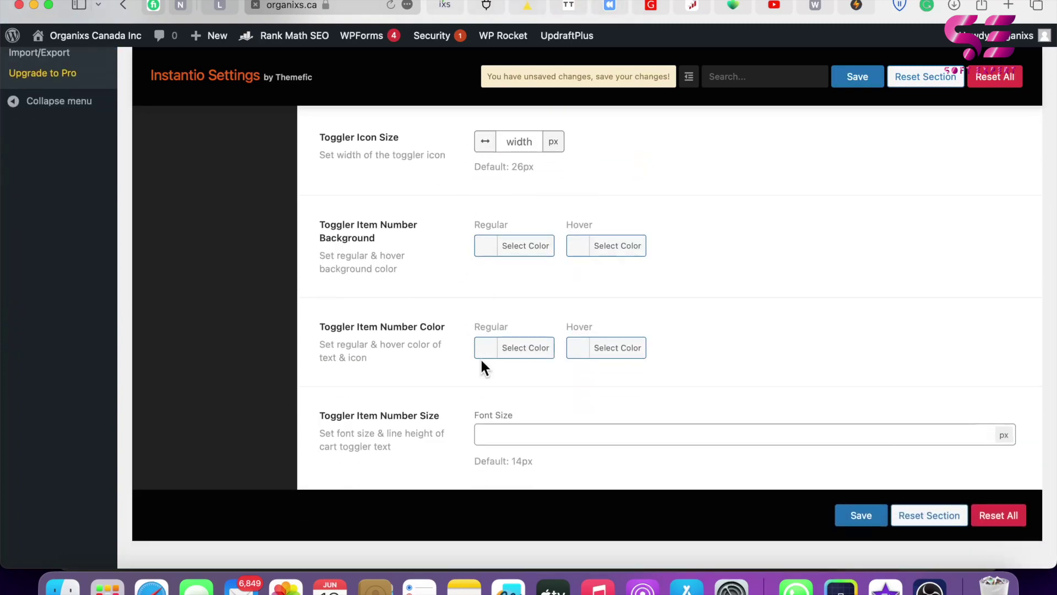
pyautogui.scroll(7, 480, 358)
pyautogui.scroll(12, 504, 237)
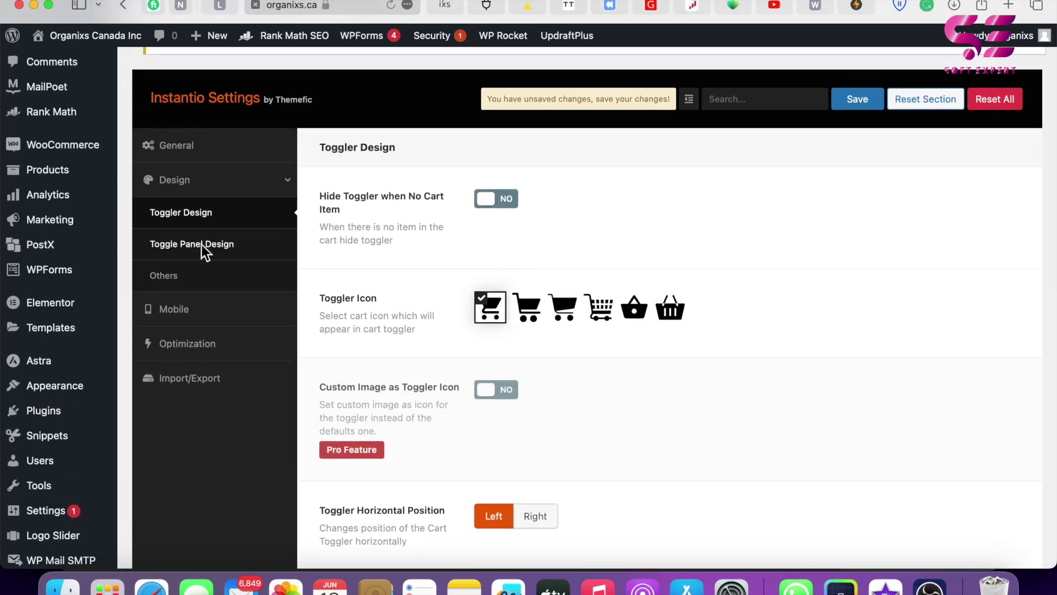
# Look through the Toggle Panel Design settings.
pyautogui.click(202, 245)
pyautogui.scroll(-4, 359, 266)
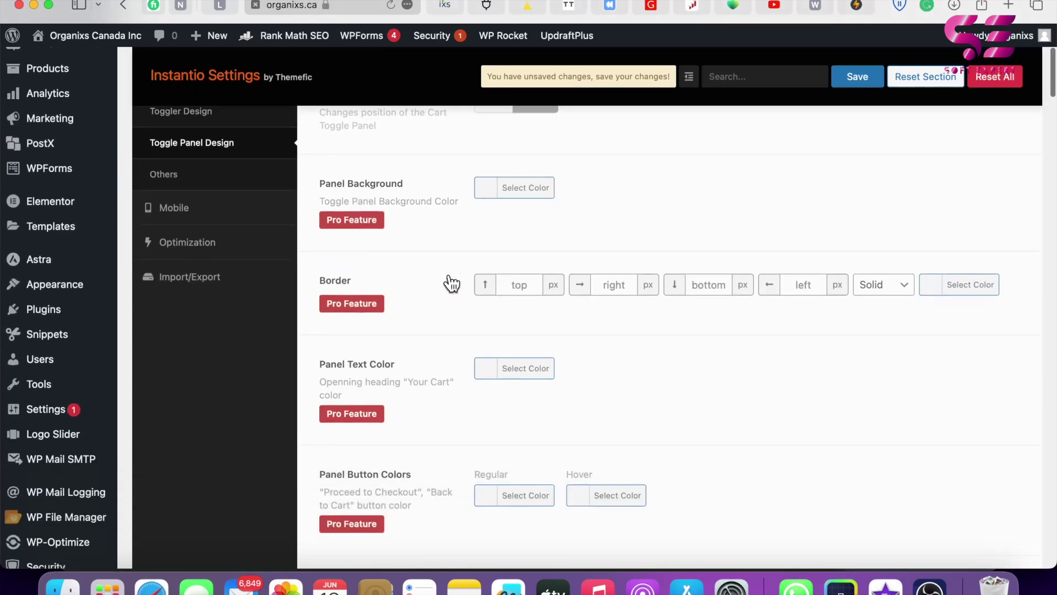
pyautogui.scroll(-20, 451, 284)
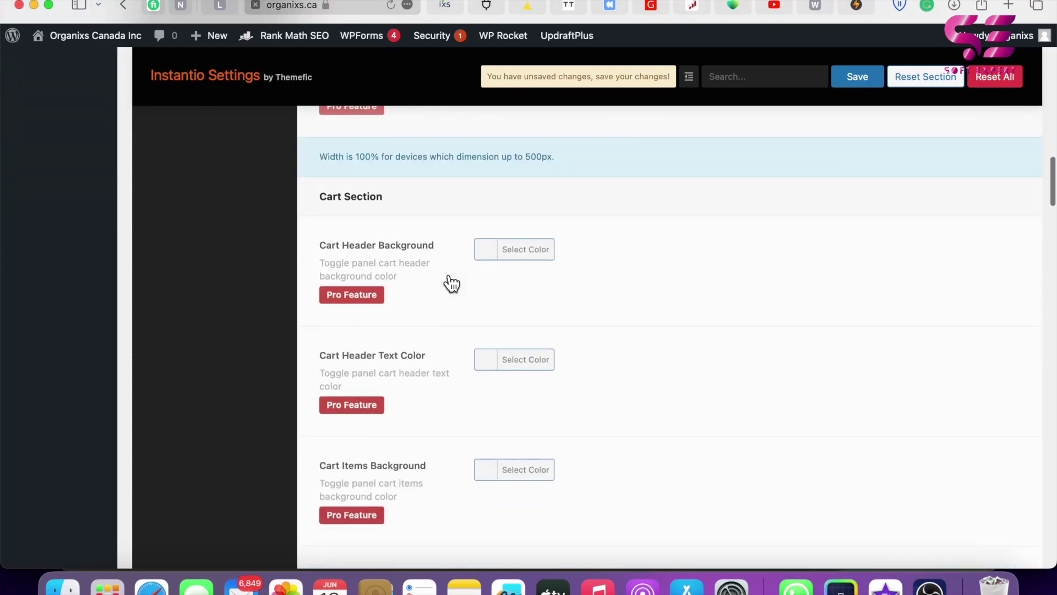
pyautogui.scroll(-15, 452, 284)
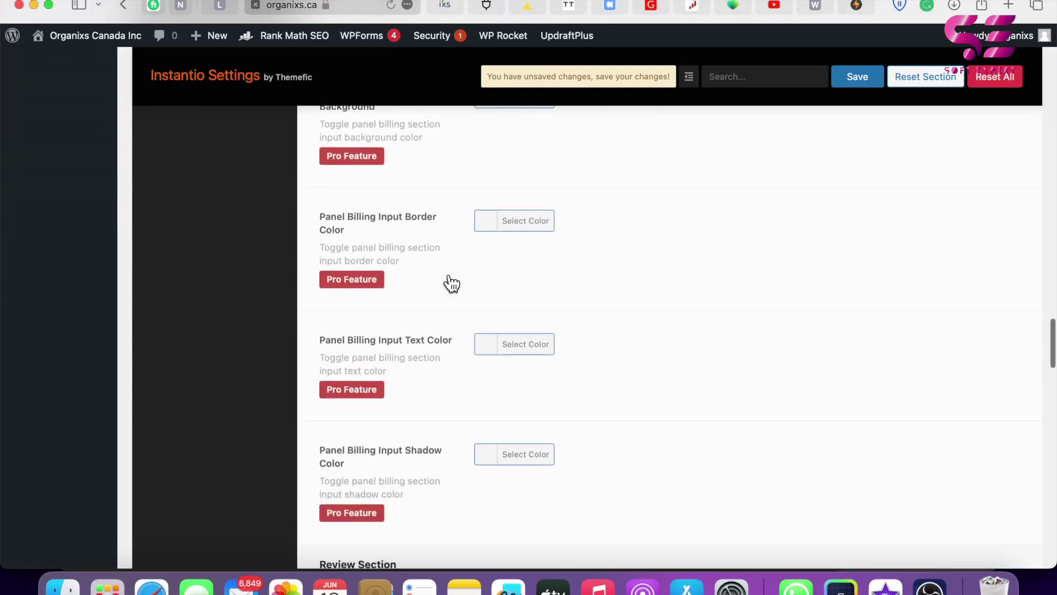
pyautogui.scroll(20, 451, 283)
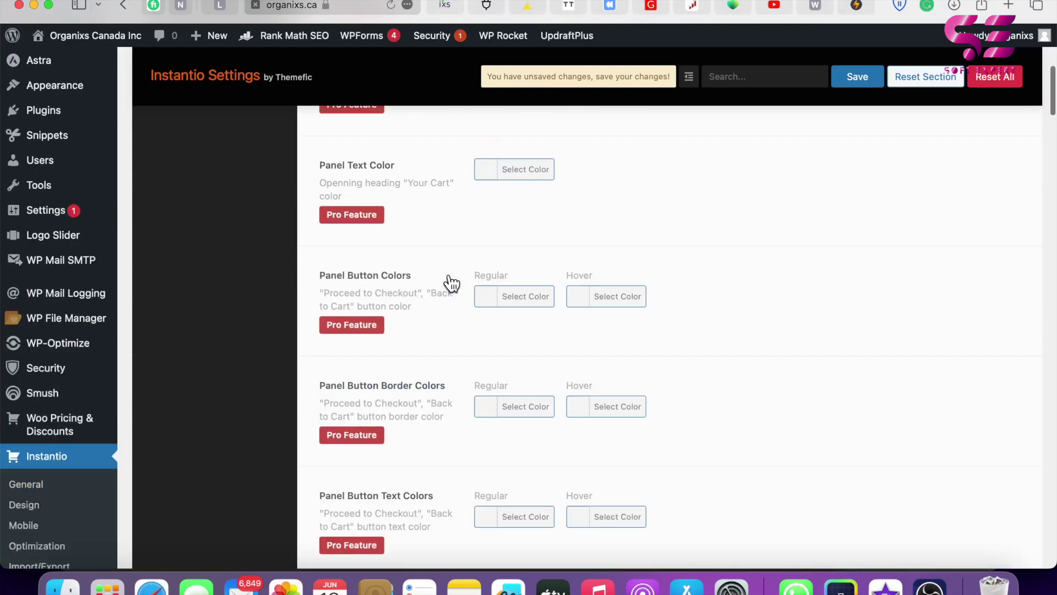
pyautogui.scroll(8, 451, 284)
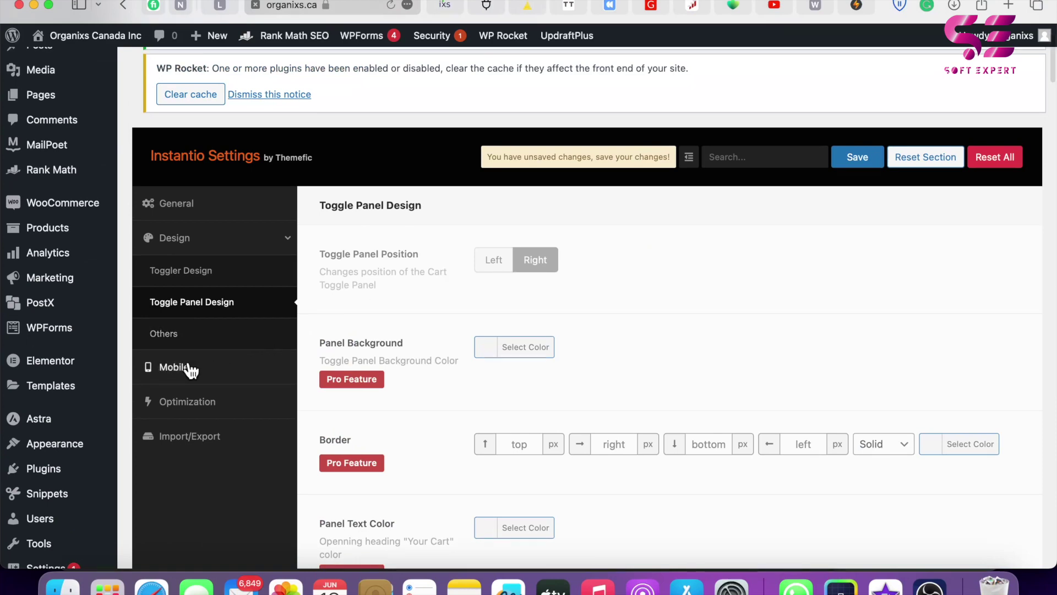
# Review the Mobile settings, then move on to the Optimization settings page.
pyautogui.click(190, 368)
pyautogui.scroll(-10, 514, 349)
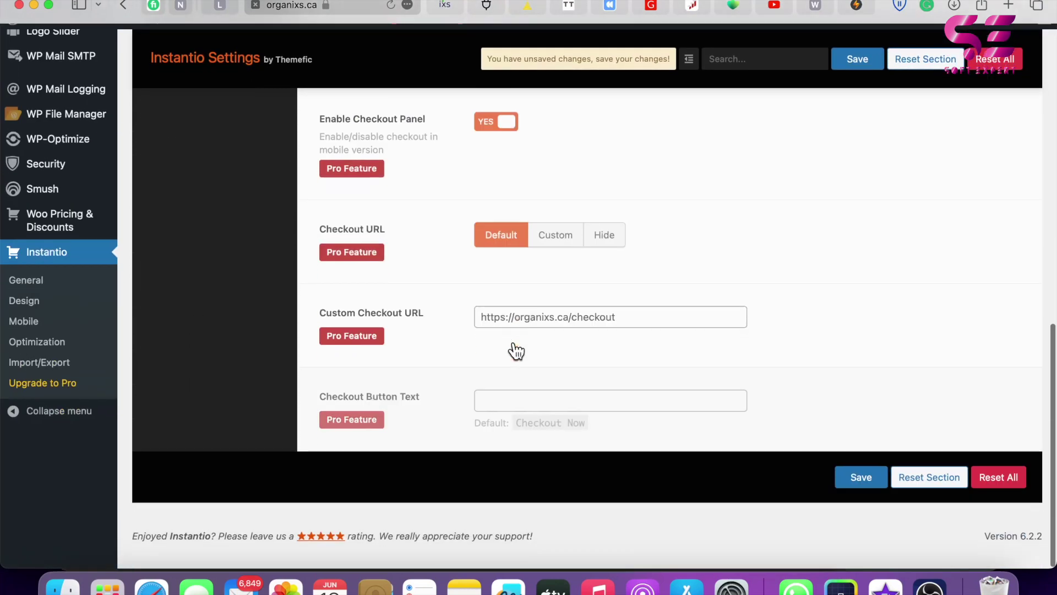
pyautogui.scroll(10, 514, 349)
pyautogui.click(187, 389)
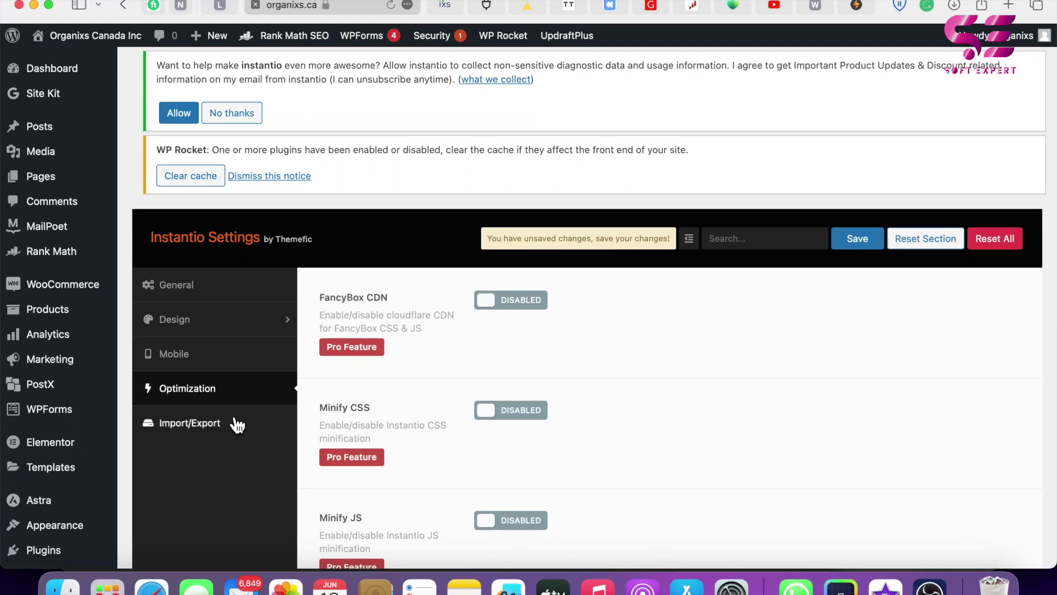
# Save the Instantio settings and open the popup cart from the bottom-left icon on organixs.ca.
pyautogui.click(854, 241)
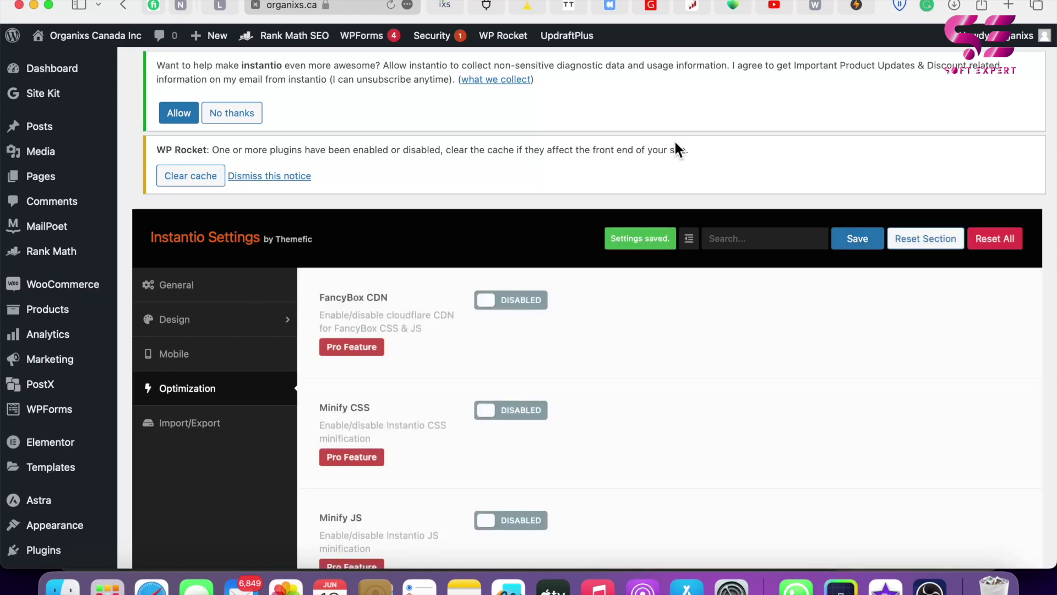
pyautogui.click(447, 6)
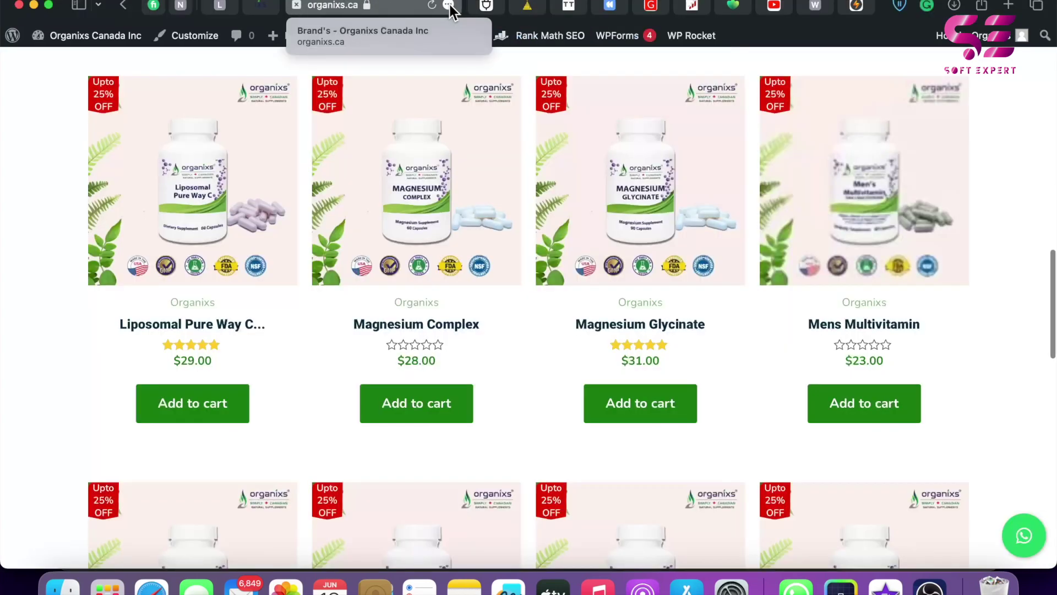
pyautogui.moveTo(688, 37)
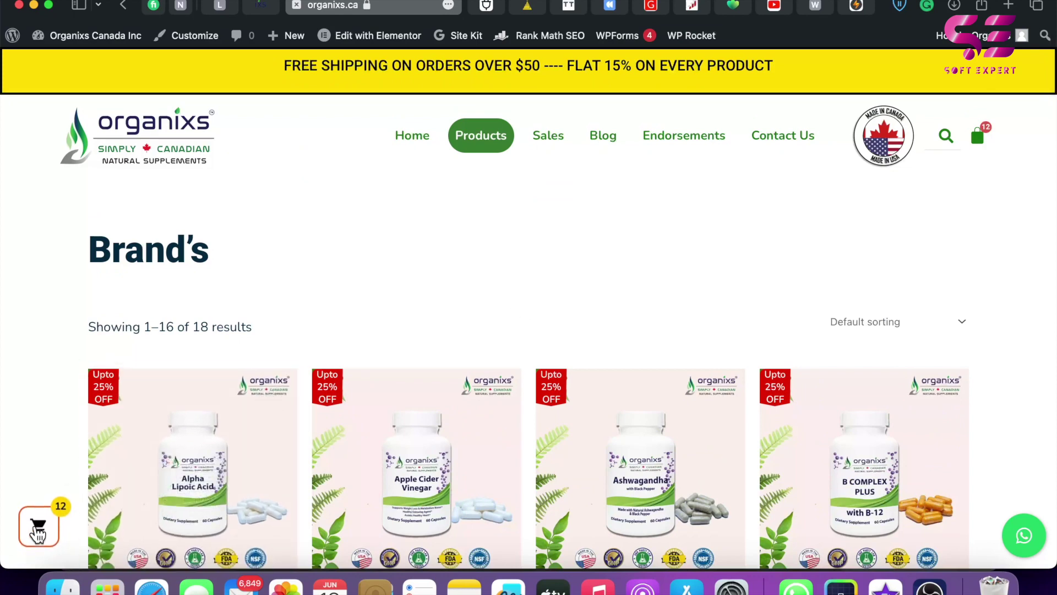
pyautogui.click(38, 526)
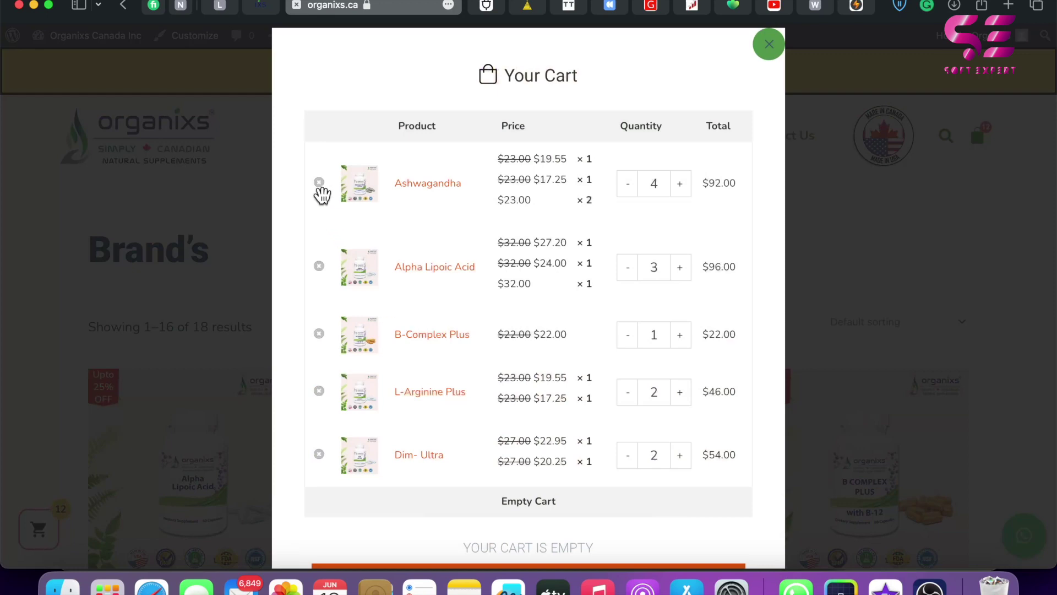
# Remove Ashwagandha and re-add one, leaving Dim-Ultra ×2 and Ashwagandha ×1 at $62.75.
pyautogui.click(319, 182)
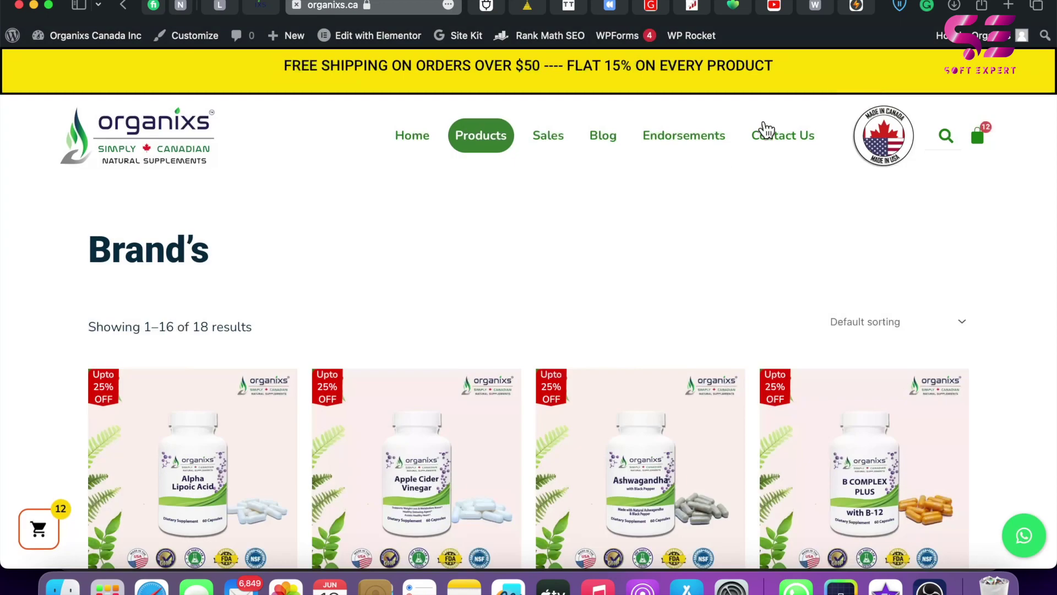
pyautogui.scroll(-6, 601, 329)
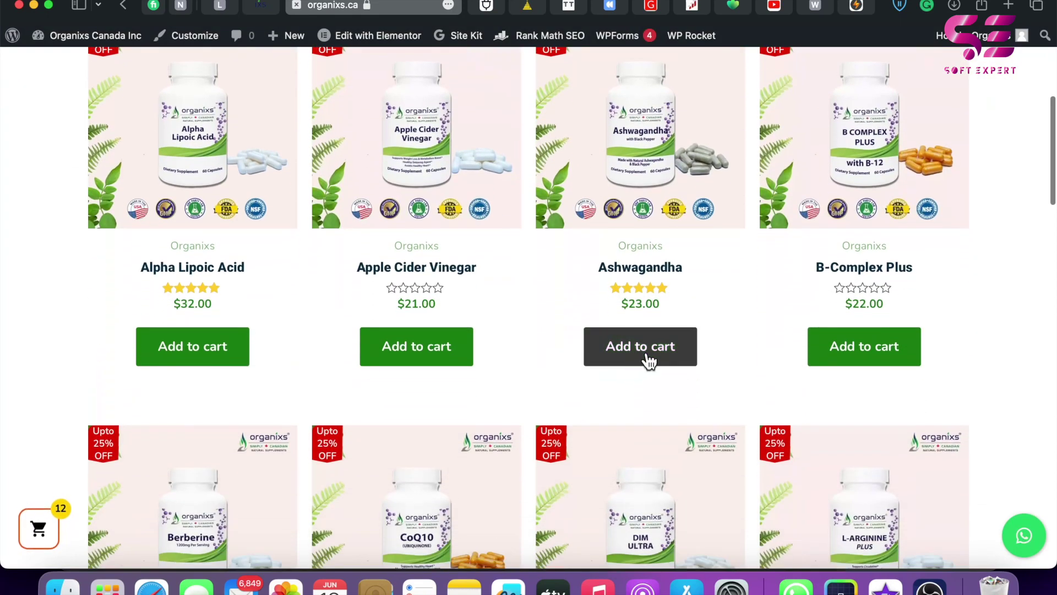
pyautogui.click(648, 362)
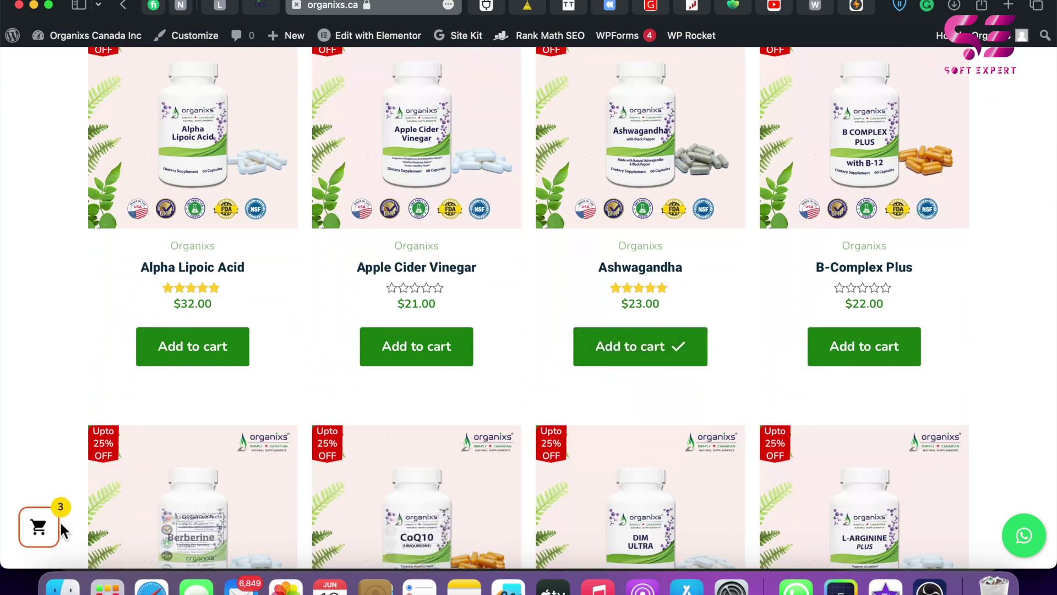
pyautogui.click(39, 528)
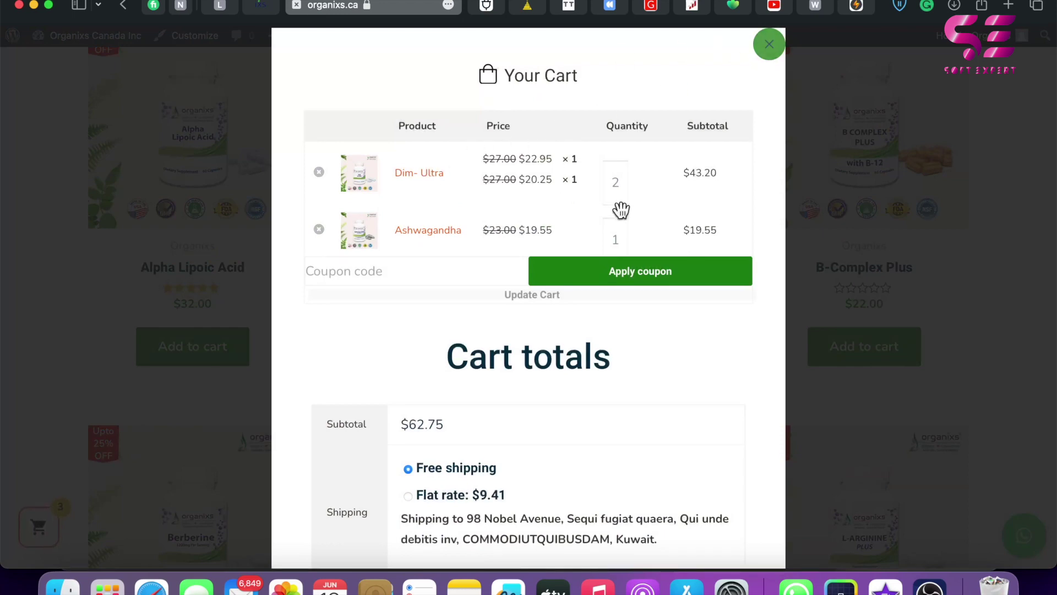
pyautogui.scroll(-5, 619, 205)
pyautogui.scroll(-3, 550, 308)
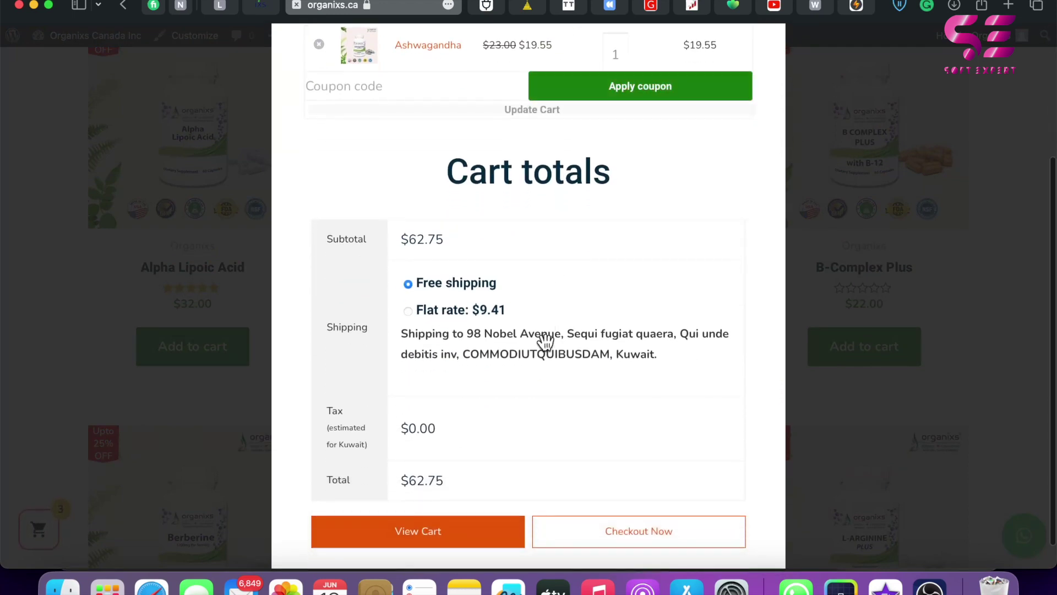
pyautogui.scroll(8, 505, 391)
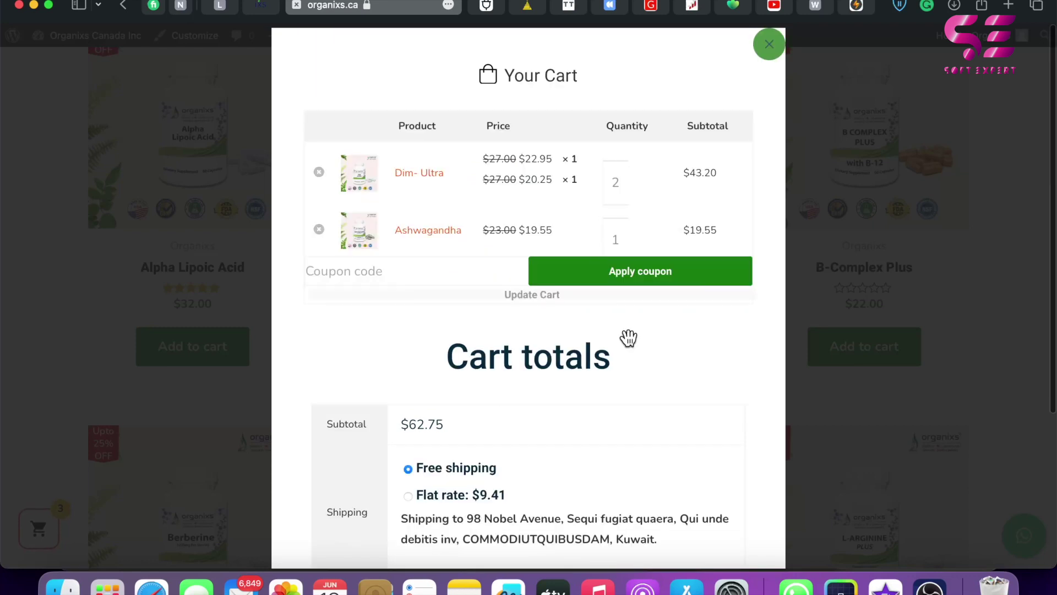